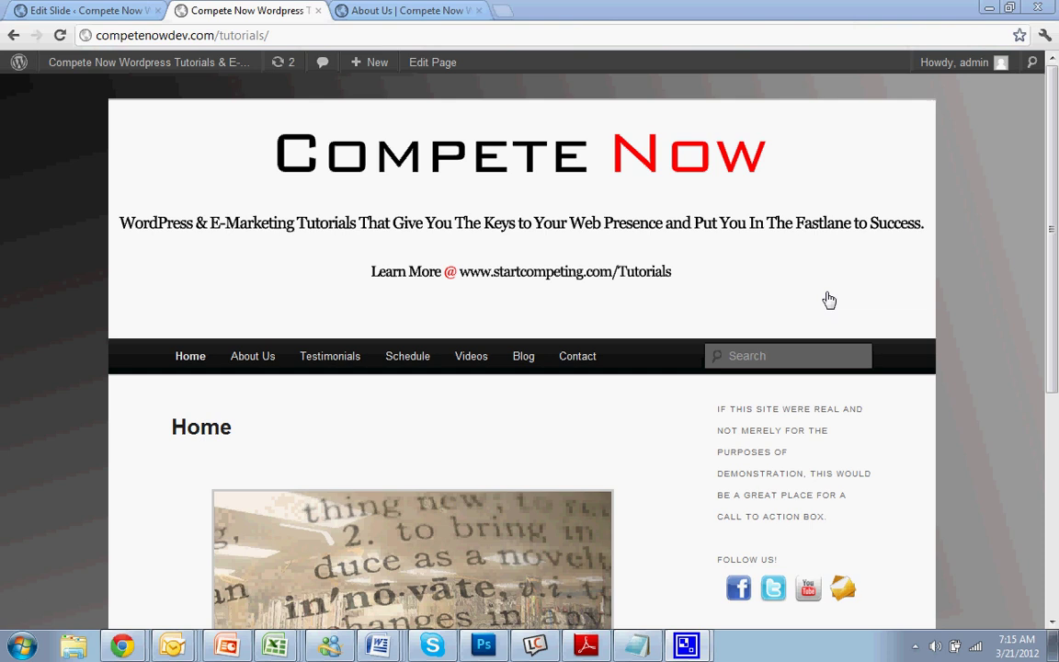
Find 'Meteor Slides' in the plugin directory, then install and activate version 1.4.
{"action": "mouse_move", "coordinate": [125, 71]}
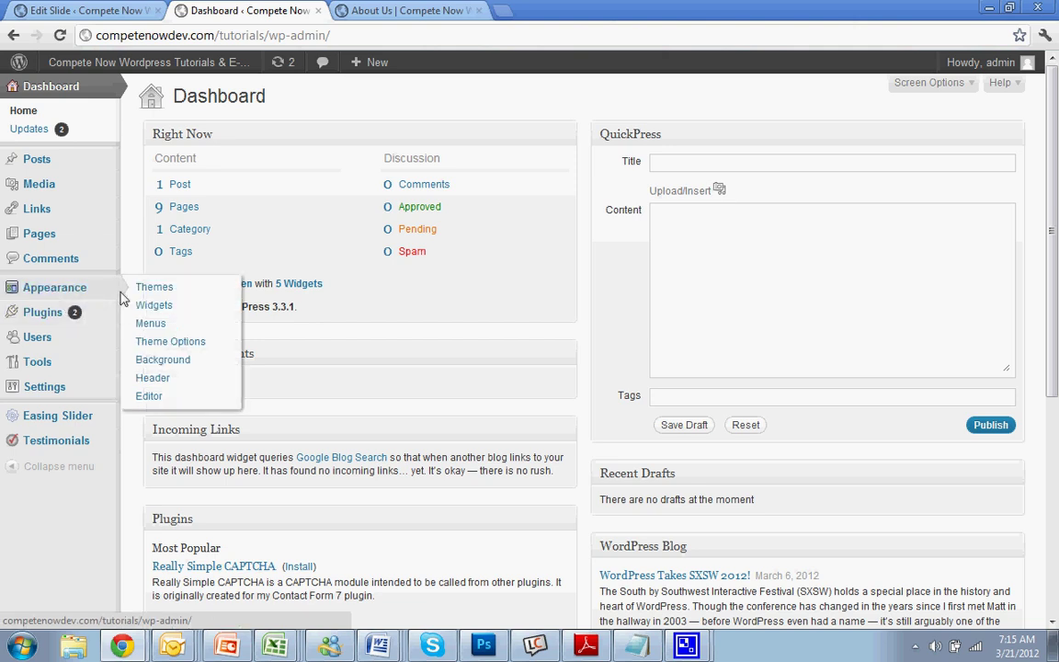
{"action": "left_click", "coordinate": [137, 331]}
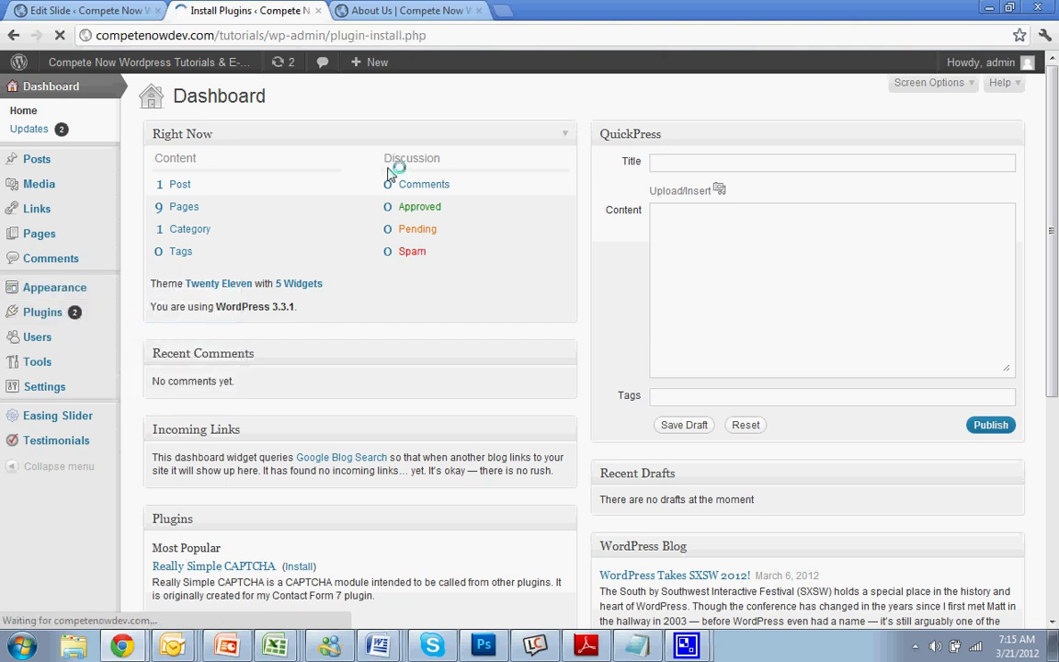
{"action": "left_click", "coordinate": [248, 238]}
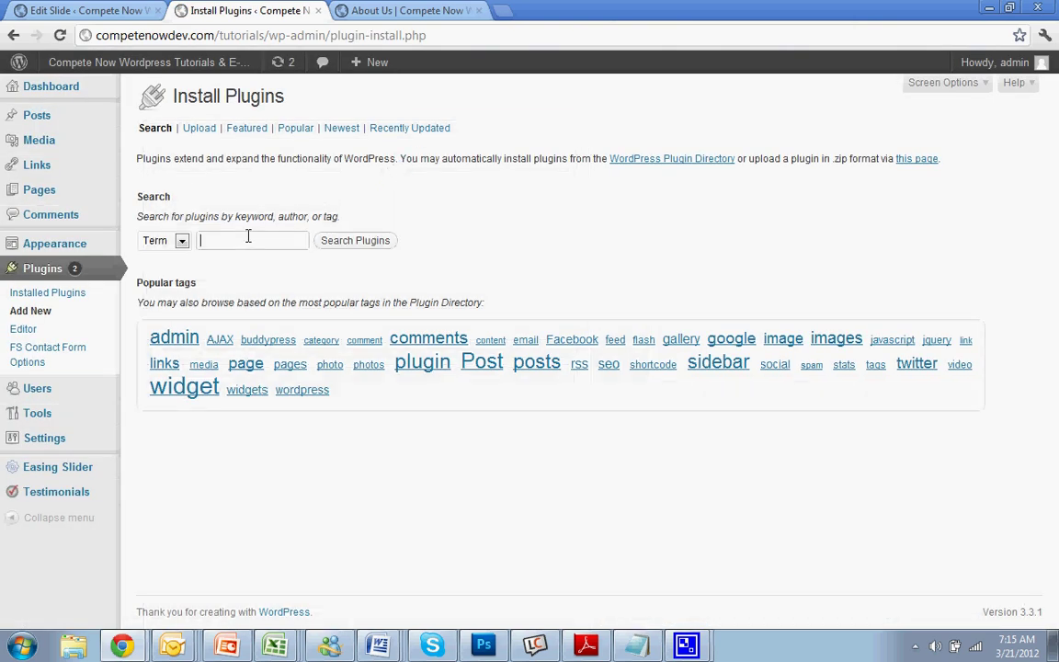
{"action": "type", "text": "Meteor Slides"}
{"action": "left_click", "coordinate": [331, 240]}
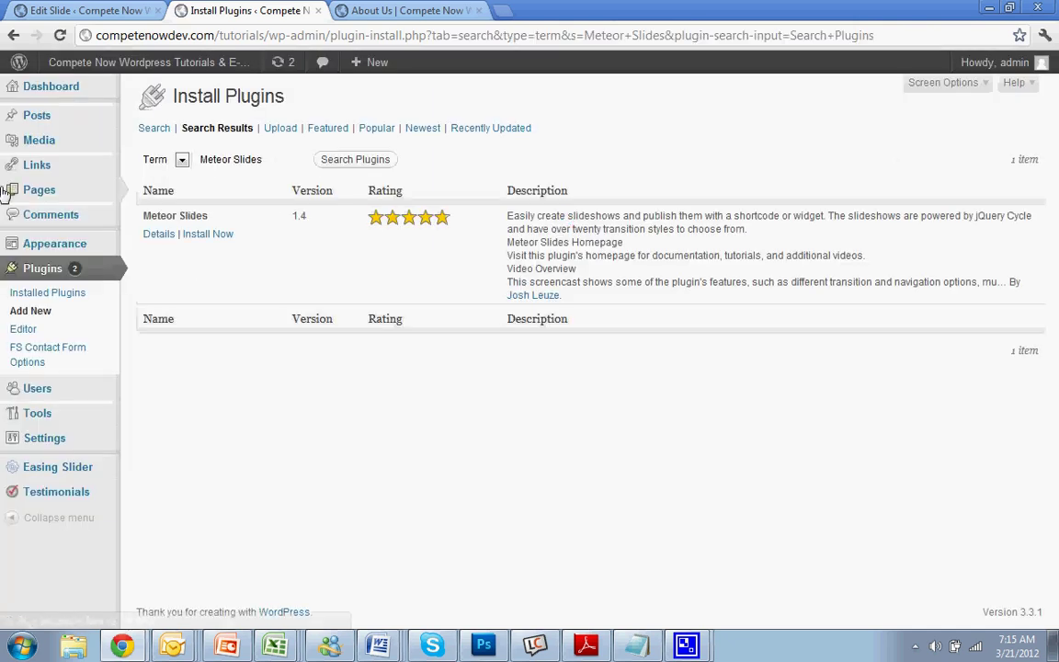
{"action": "left_click", "coordinate": [208, 234]}
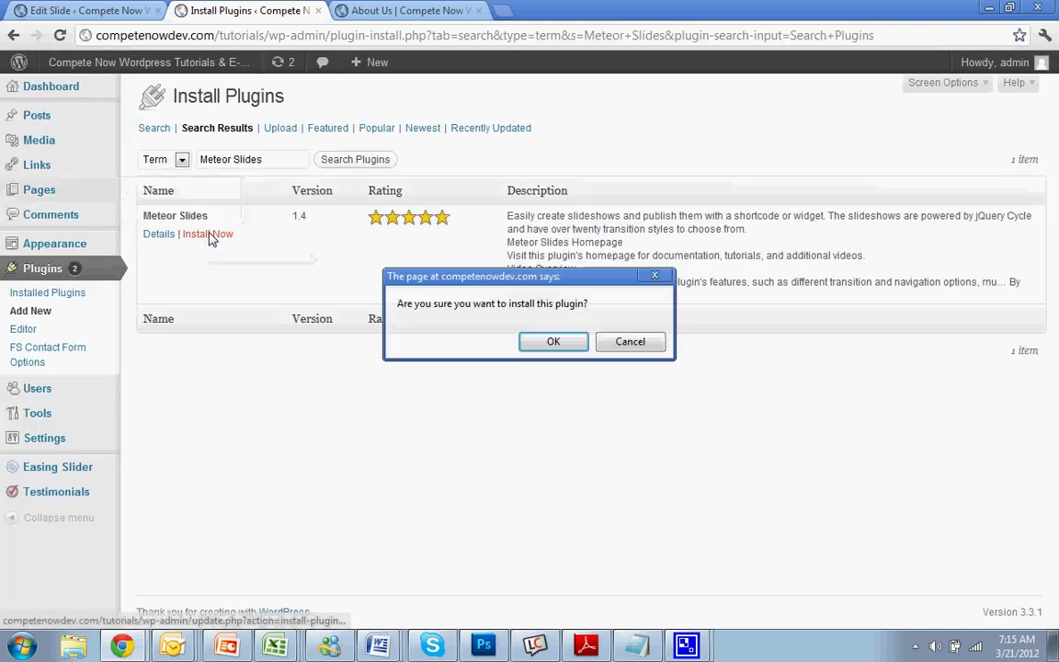
{"action": "left_click", "coordinate": [582, 346]}
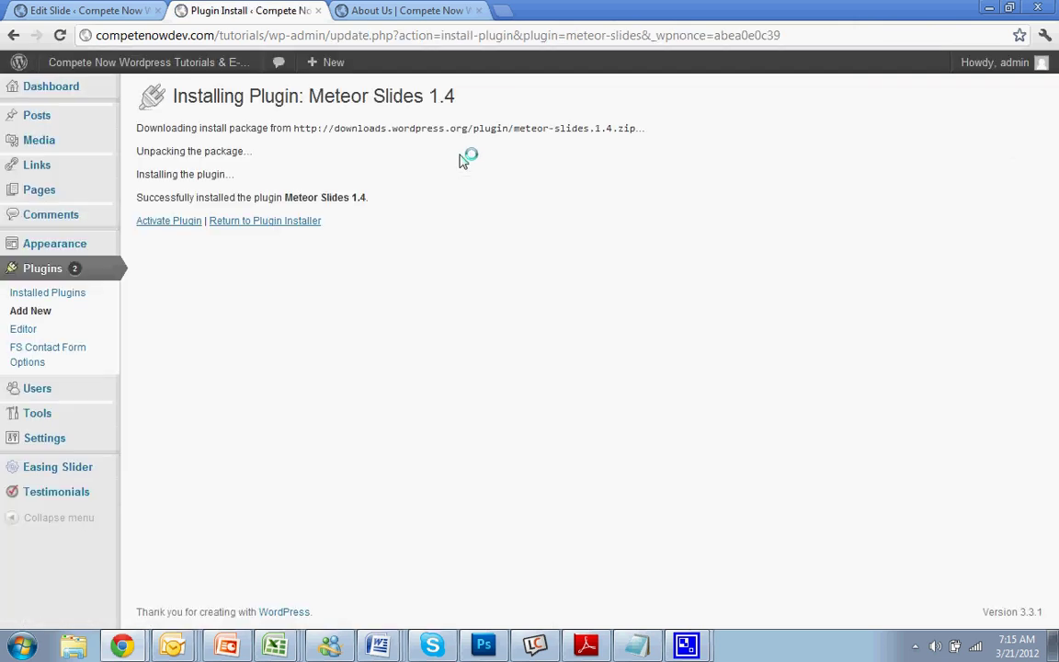
{"action": "left_click", "coordinate": [170, 223]}
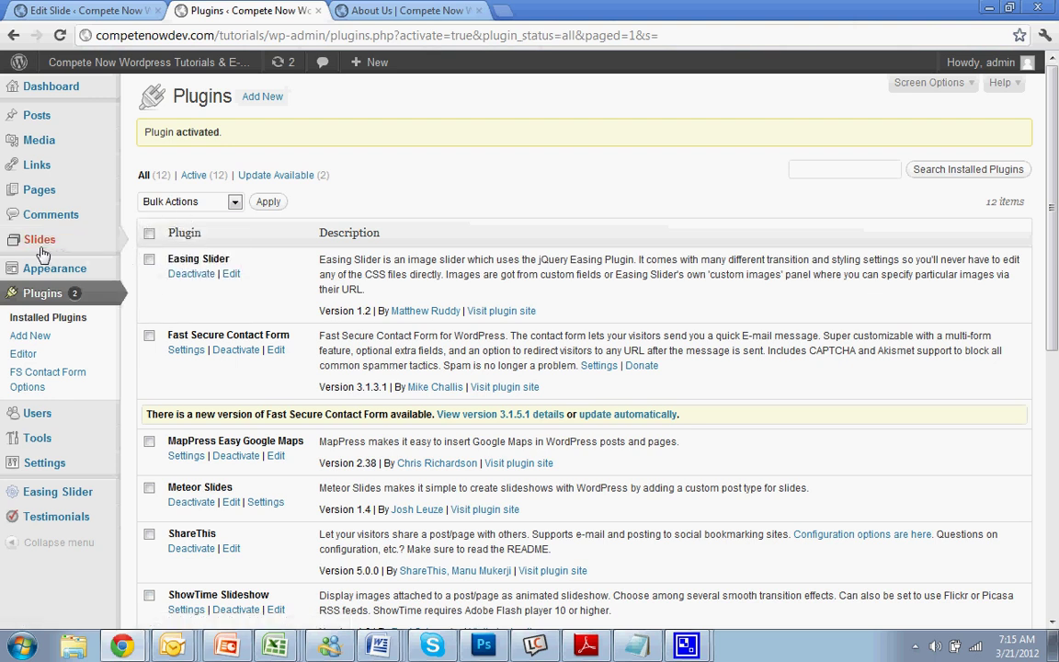
{"action": "mouse_move", "coordinate": [42, 253]}
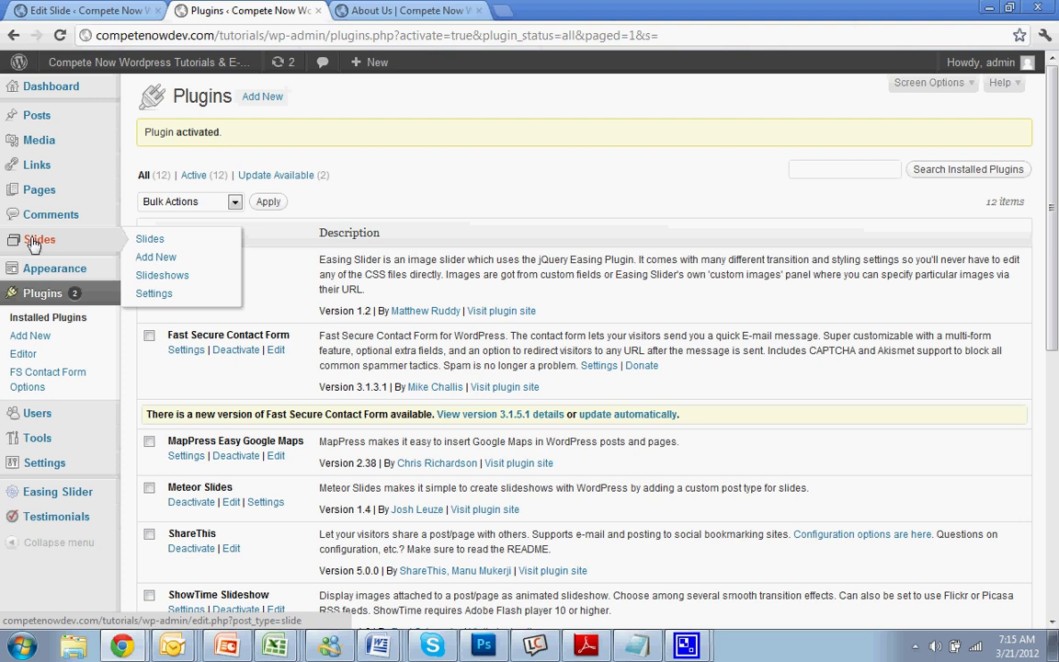
Create the slideshow 'Test Slideshow' with slug test-slideshow.
{"action": "left_click", "coordinate": [148, 278]}
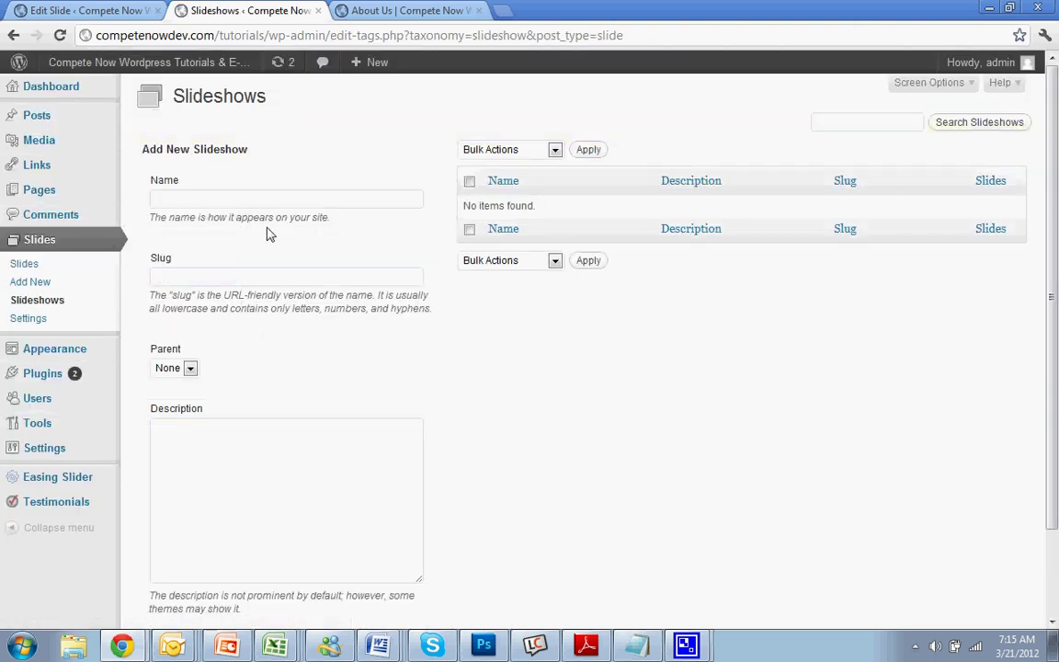
{"action": "left_click", "coordinate": [225, 204]}
{"action": "type", "text": "Show"}
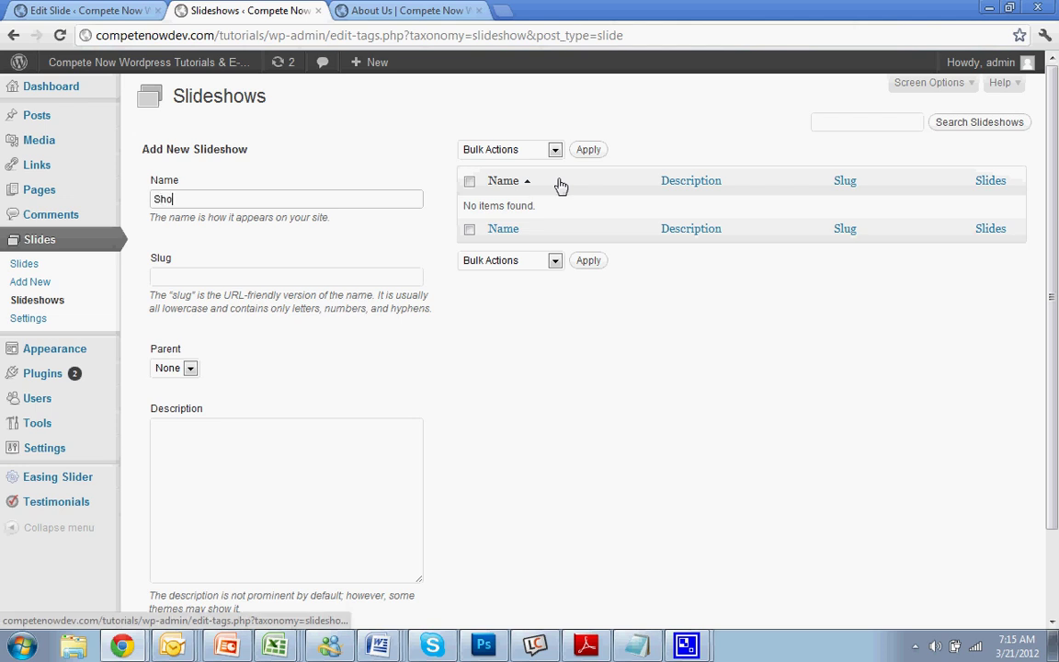
{"action": "key", "text": "BackSpace"}
{"action": "key", "text": "BackSpace"}
{"action": "key", "text": "BackSpace"}
{"action": "key", "text": "BackSpace"}
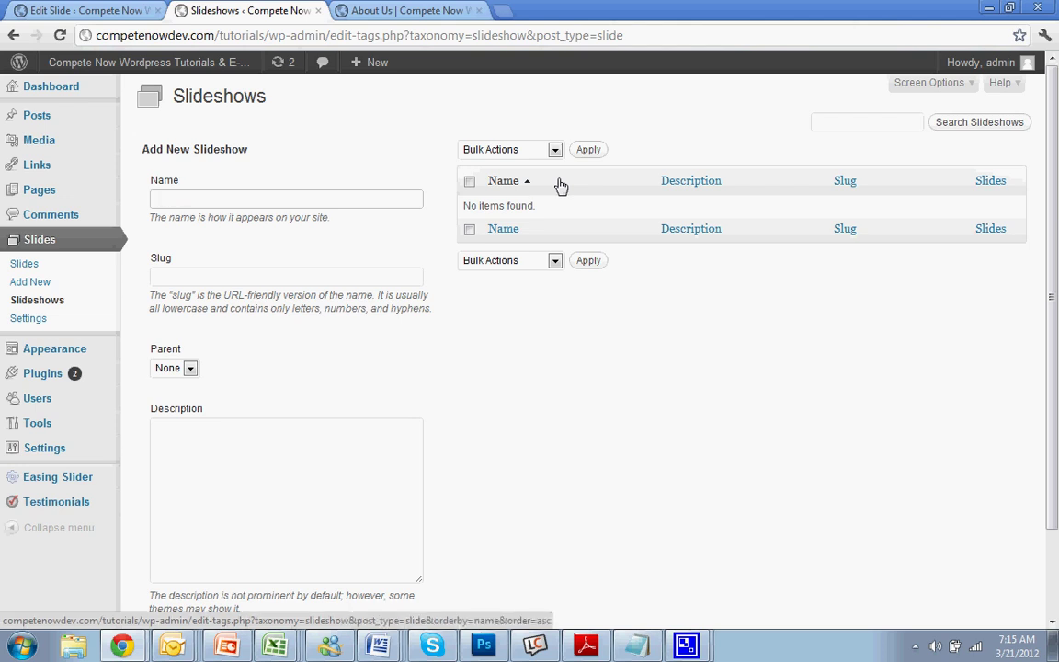
{"action": "type", "text": "Test Slideshow"}
{"action": "key", "text": "Tab"}
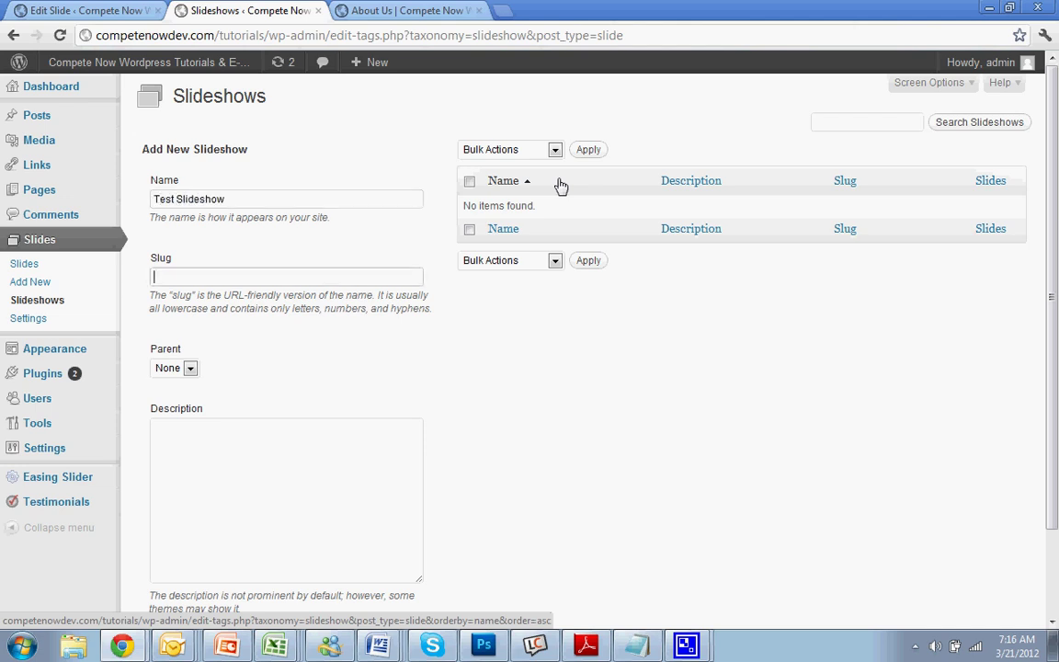
{"action": "type", "text": "test-slideshow"}
{"action": "scroll", "coordinate": [566, 545], "scroll_direction": "down", "scroll_amount": 3}
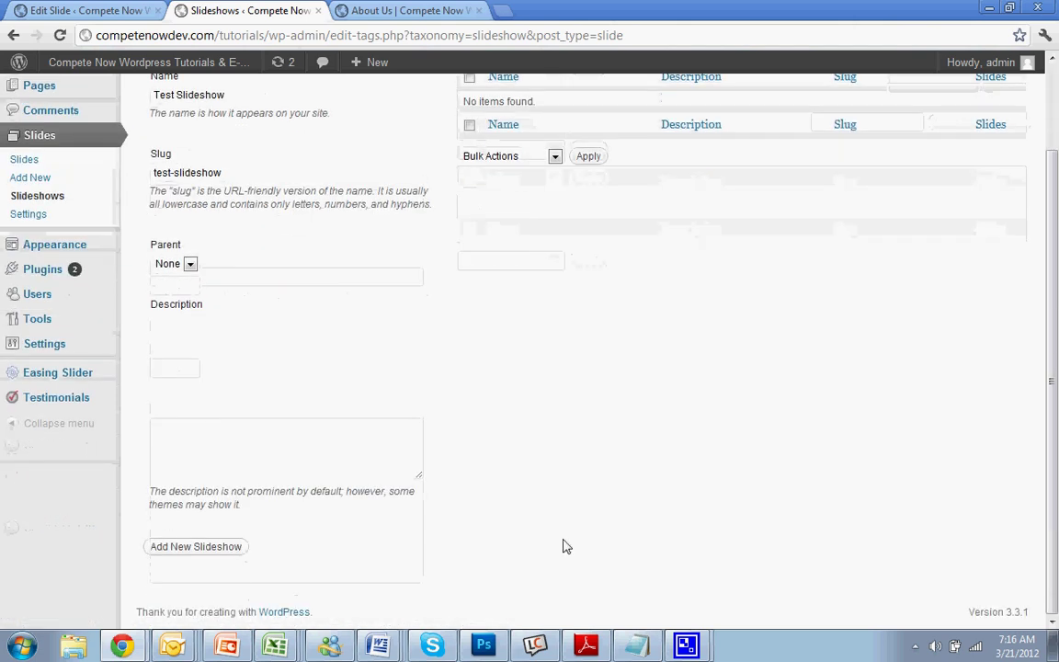
{"action": "left_click", "coordinate": [210, 548]}
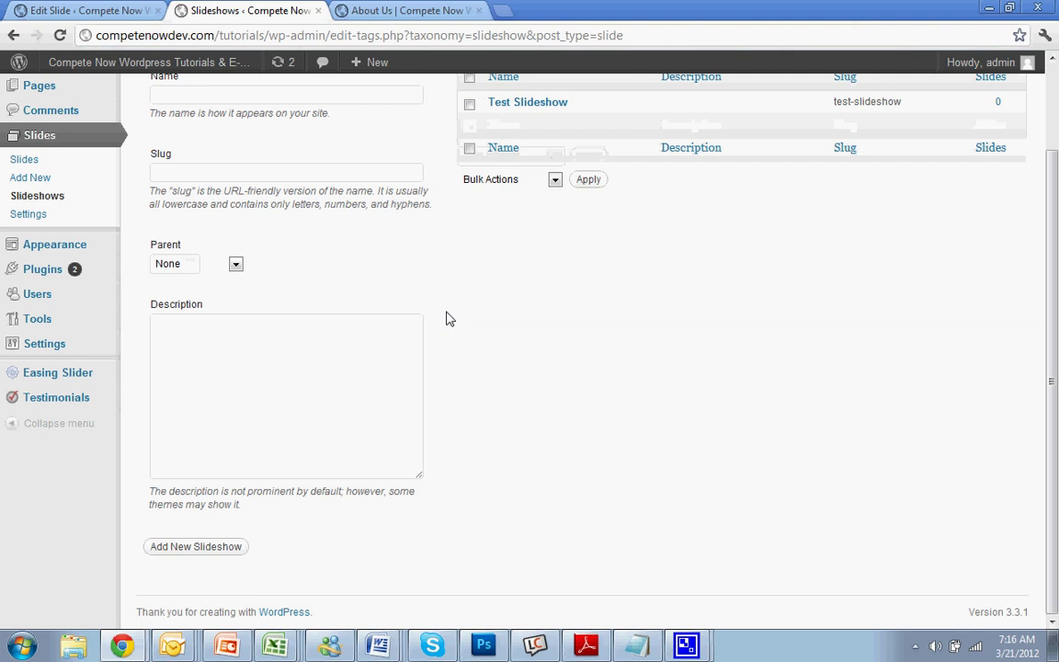
Add a second slideshow 'Test Slideshow 2' with slug test-slideshow-2.
{"action": "scroll", "coordinate": [343, 274], "scroll_direction": "up", "scroll_amount": 2}
{"action": "left_click", "coordinate": [193, 198]}
{"action": "type", "text": "T"}
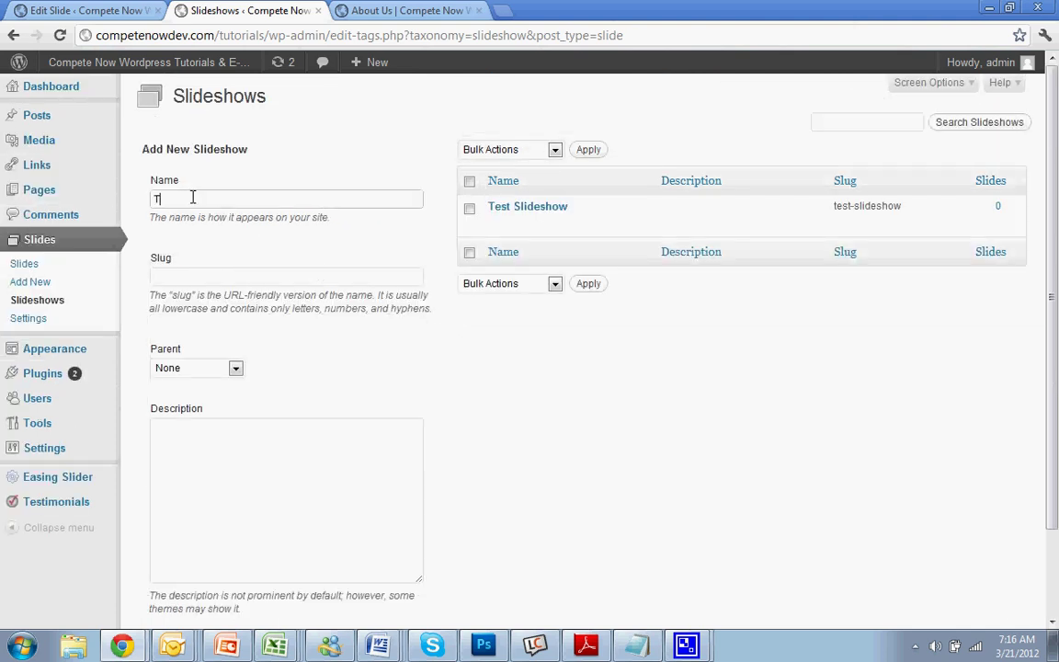
{"action": "type", "text": "est-Slideshow 2"}
{"action": "left_click", "coordinate": [177, 199]}
{"action": "key", "text": "BackSpace"}
{"action": "left_click", "coordinate": [195, 275]}
{"action": "type", "text": "test"}
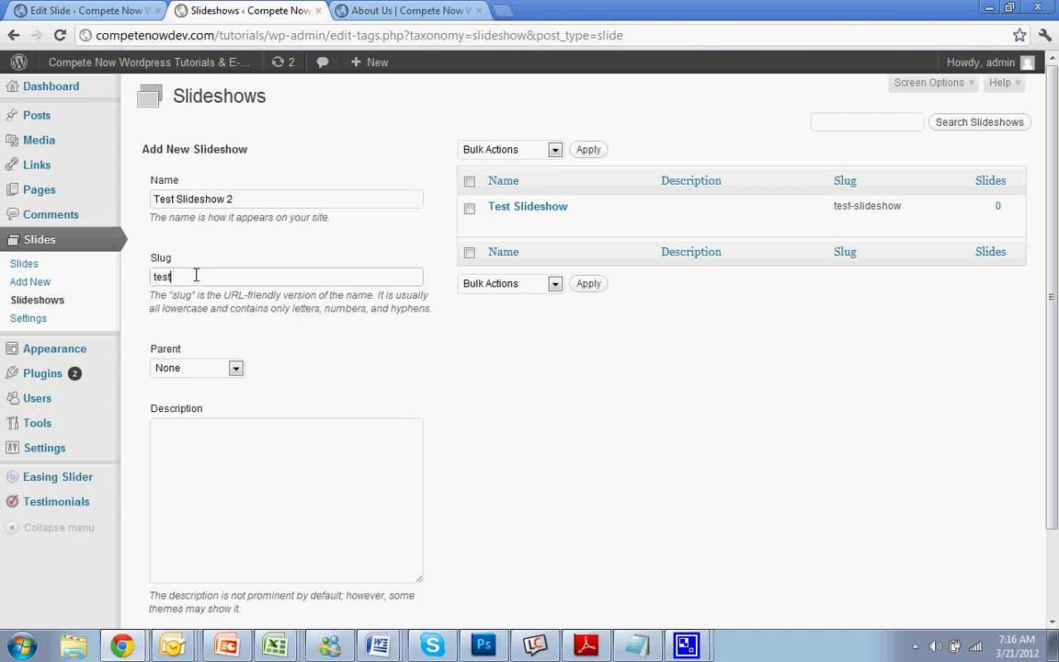
{"action": "type", "text": "-slideshow-2"}
{"action": "scroll", "coordinate": [257, 580], "scroll_direction": "down", "scroll_amount": 1}
{"action": "left_click", "coordinate": [224, 569]}
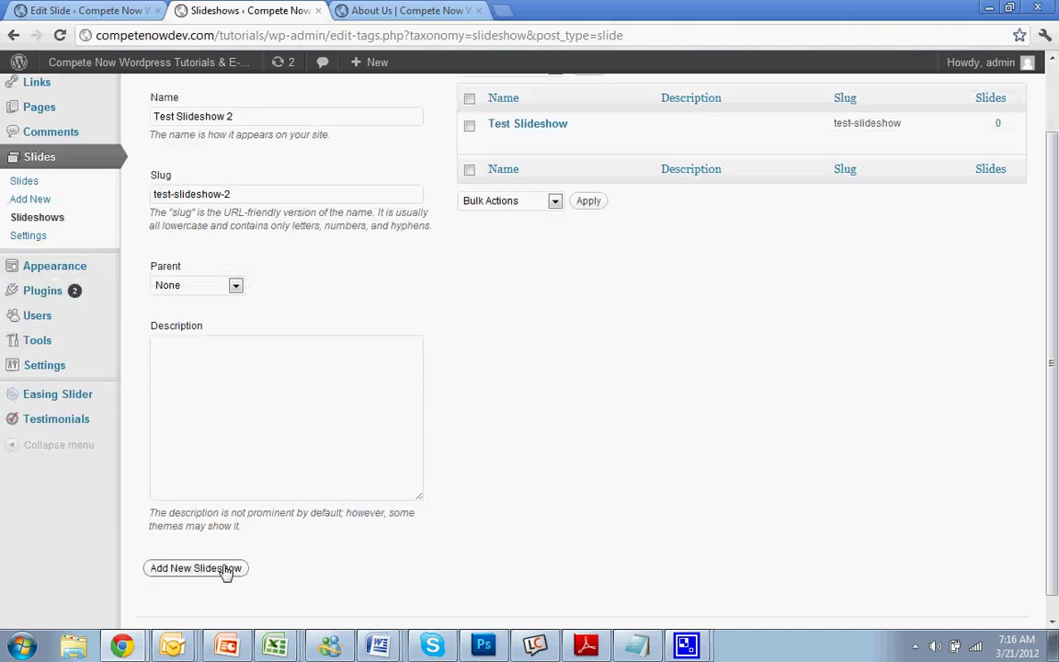
{"action": "scroll", "coordinate": [775, 419], "scroll_direction": "up", "scroll_amount": 1}
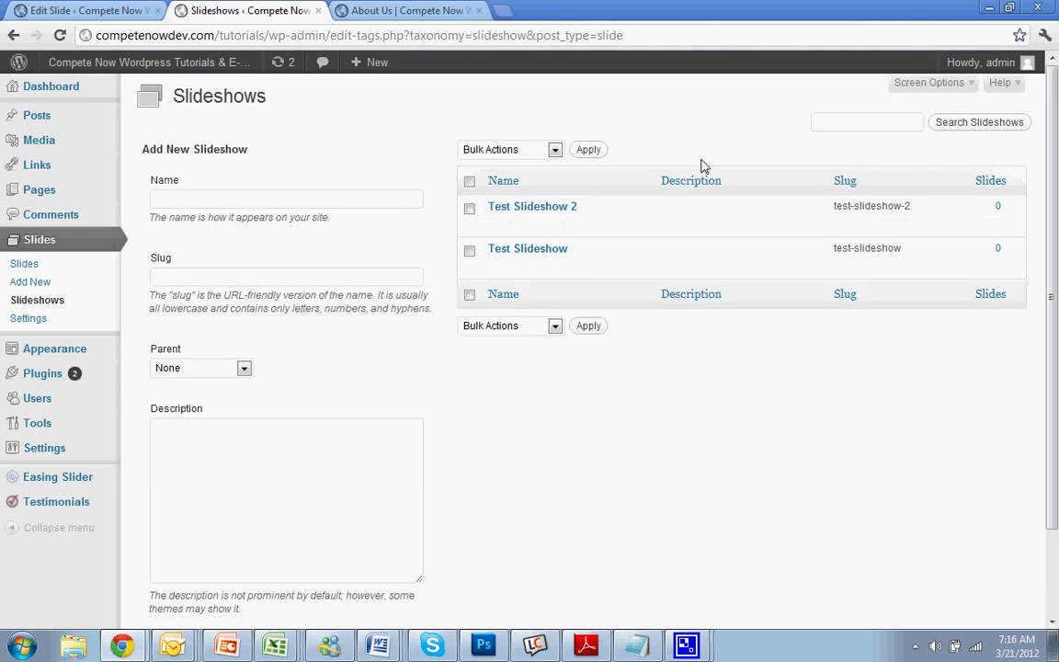
Set the slideshow quantity to 10 and the slide size to 600 × 400 px.
{"action": "left_click", "coordinate": [34, 317]}
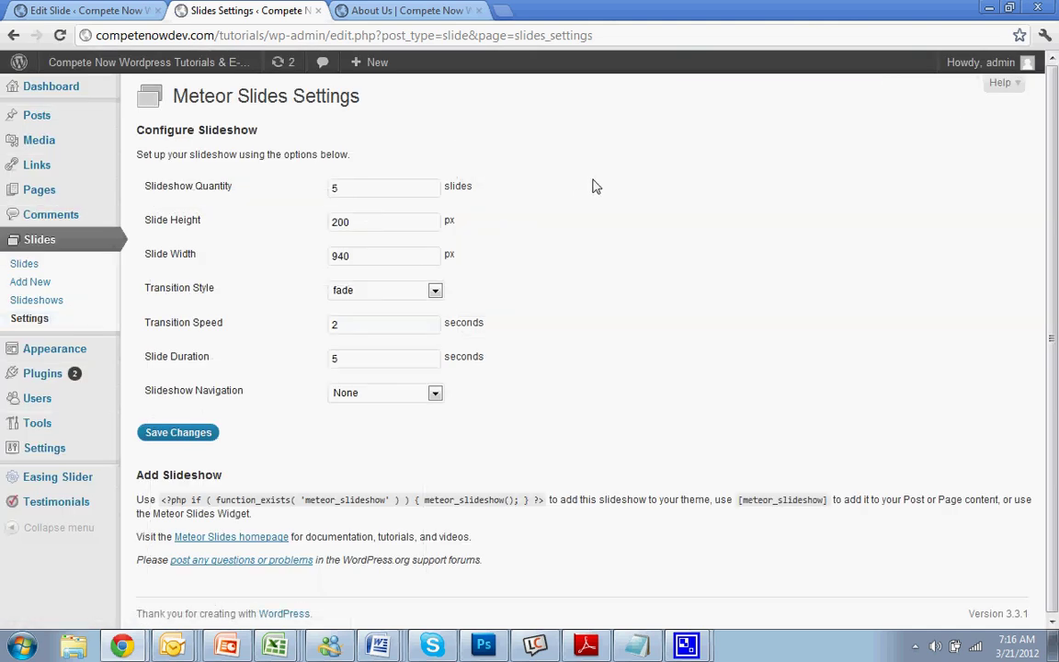
{"action": "left_click_drag", "start_coordinate": [373, 188], "coordinate": [139, 187]}
{"action": "type", "text": "10"}
{"action": "left_click", "coordinate": [671, 222]}
{"action": "left_click", "coordinate": [372, 218]}
{"action": "left_click", "coordinate": [369, 256]}
{"action": "double_click", "coordinate": [337, 256]}
{"action": "type", "text": "600"}
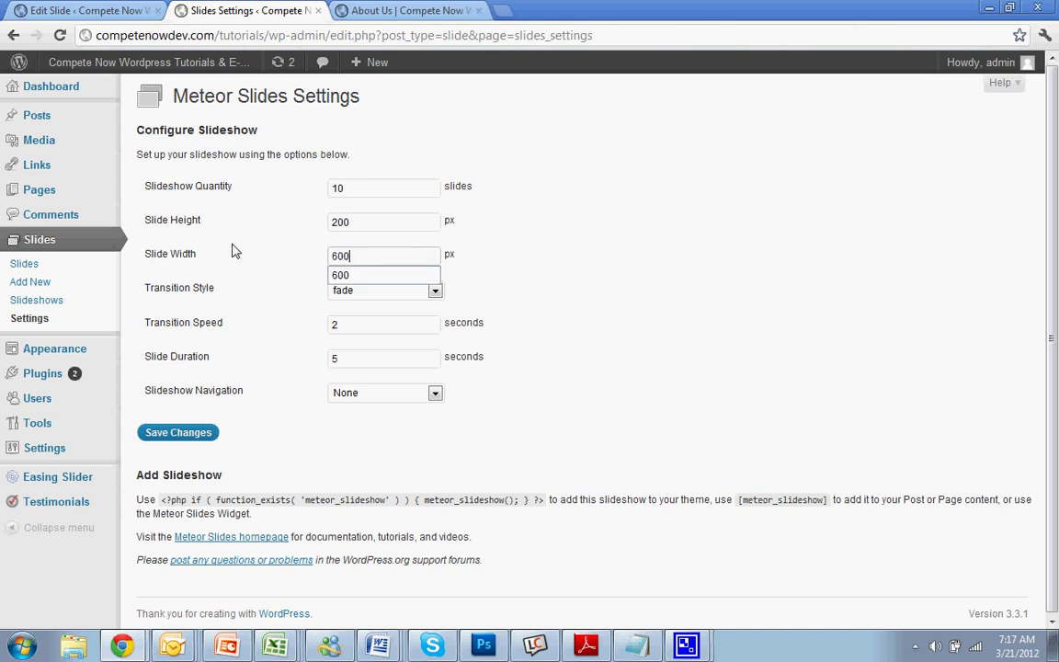
{"action": "double_click", "coordinate": [349, 221]}
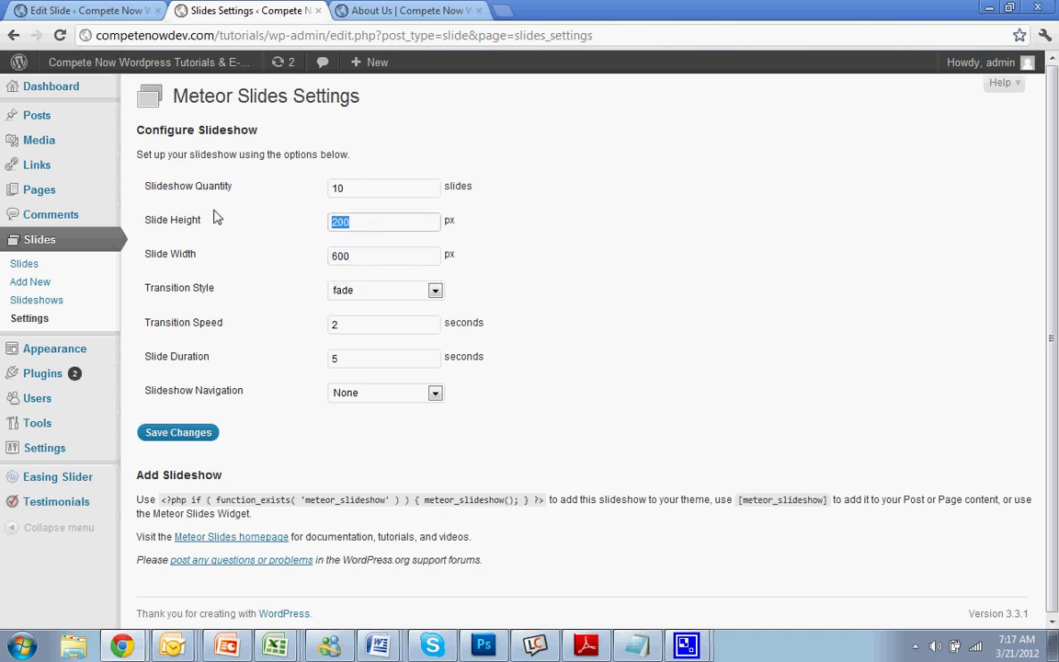
{"action": "type", "text": "400"}
{"action": "left_click", "coordinate": [739, 327]}
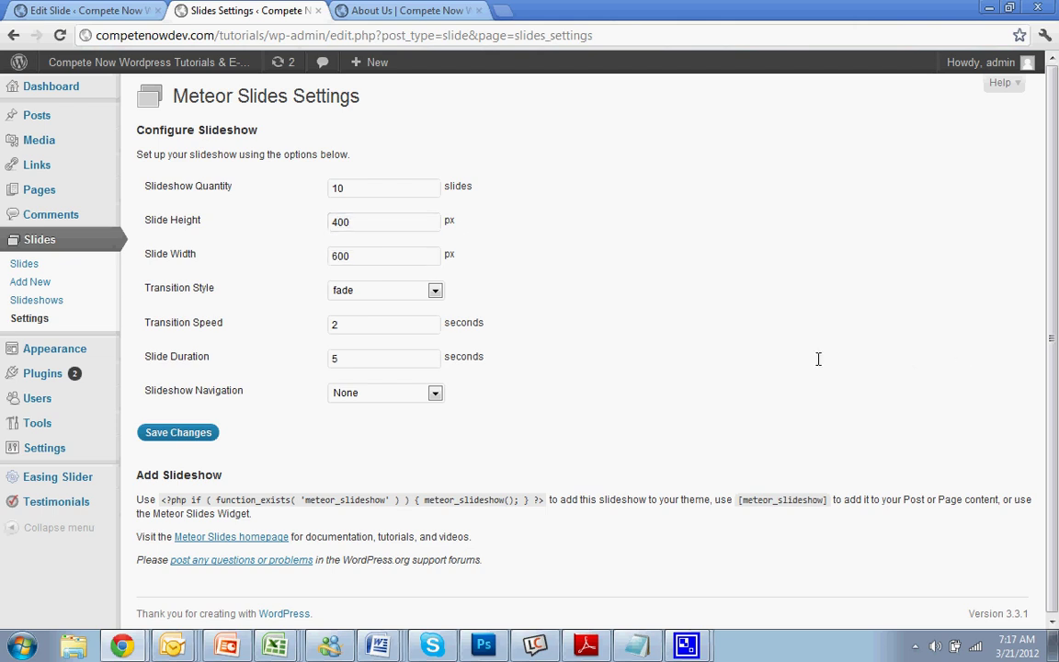
Keep the fade transition, set duration to 3 seconds and Previous/Next navigation, then save.
{"action": "left_click", "coordinate": [387, 292]}
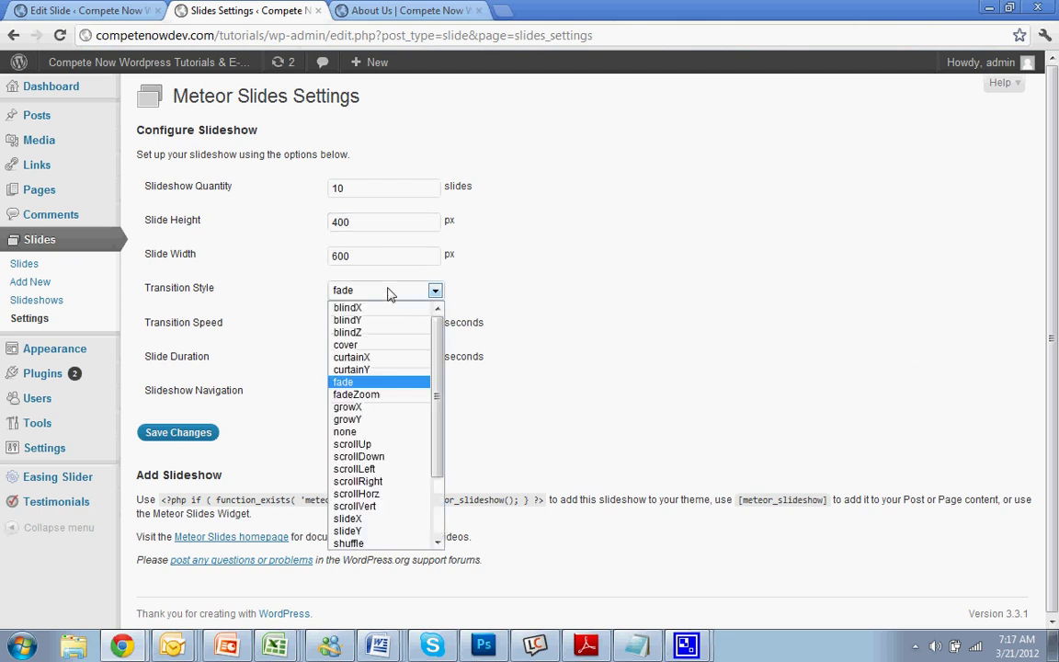
{"action": "scroll", "coordinate": [441, 368], "scroll_direction": "down", "scroll_amount": 1}
{"action": "left_click_drag", "start_coordinate": [442, 367], "coordinate": [426, 352]}
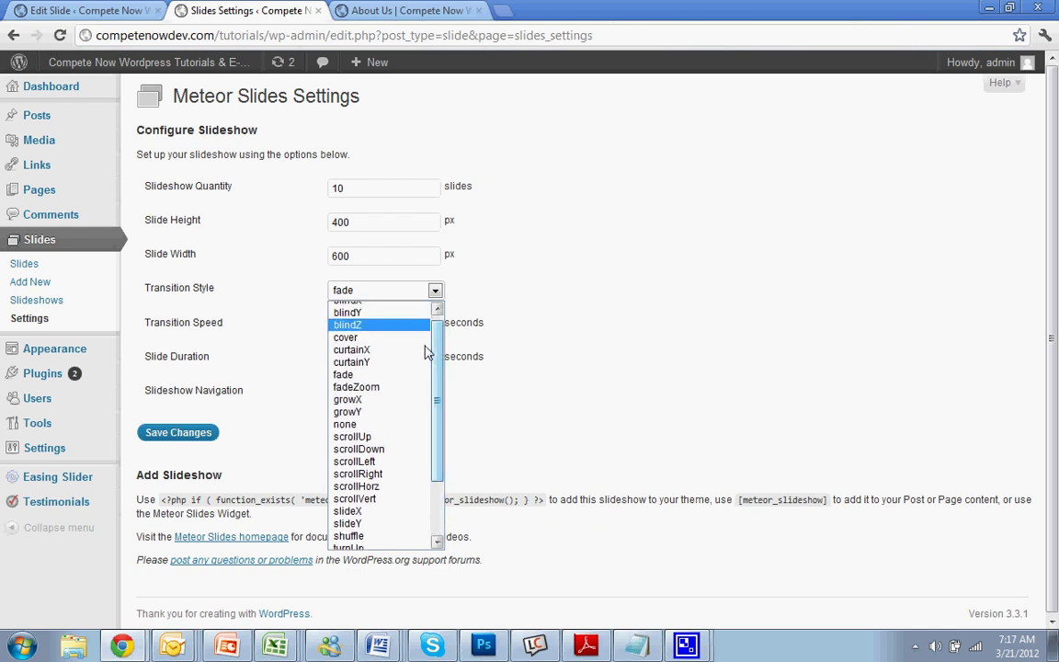
{"action": "left_click", "coordinate": [372, 376]}
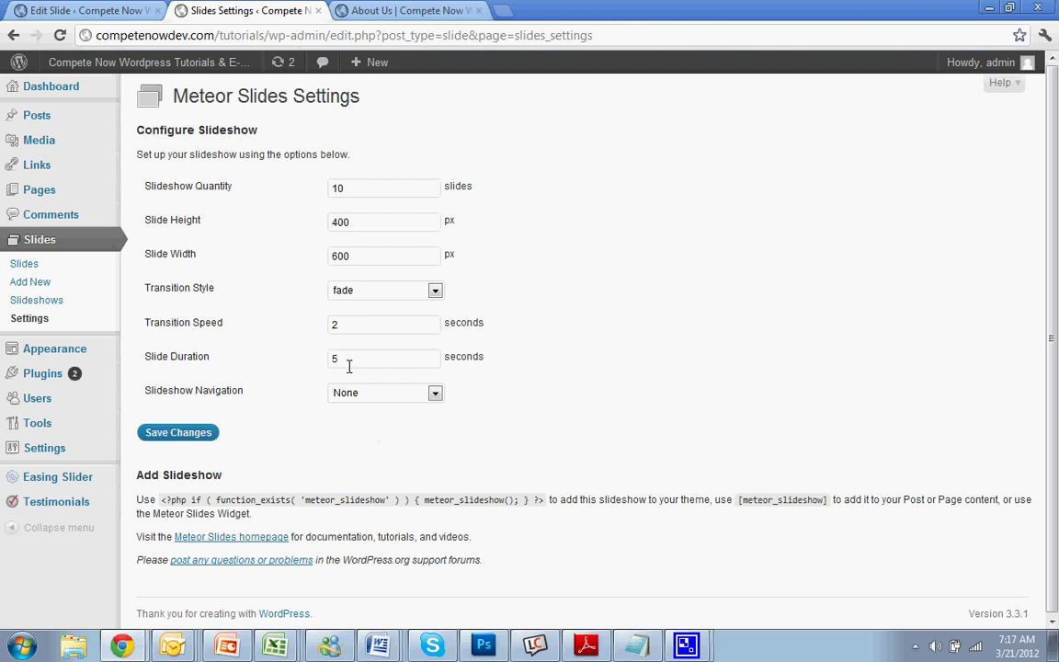
{"action": "left_click_drag", "start_coordinate": [350, 360], "coordinate": [302, 359]}
{"action": "left_click", "coordinate": [395, 326]}
{"action": "left_click", "coordinate": [375, 355]}
{"action": "double_click", "coordinate": [375, 355]}
{"action": "type", "text": "3"}
{"action": "left_click", "coordinate": [422, 394]}
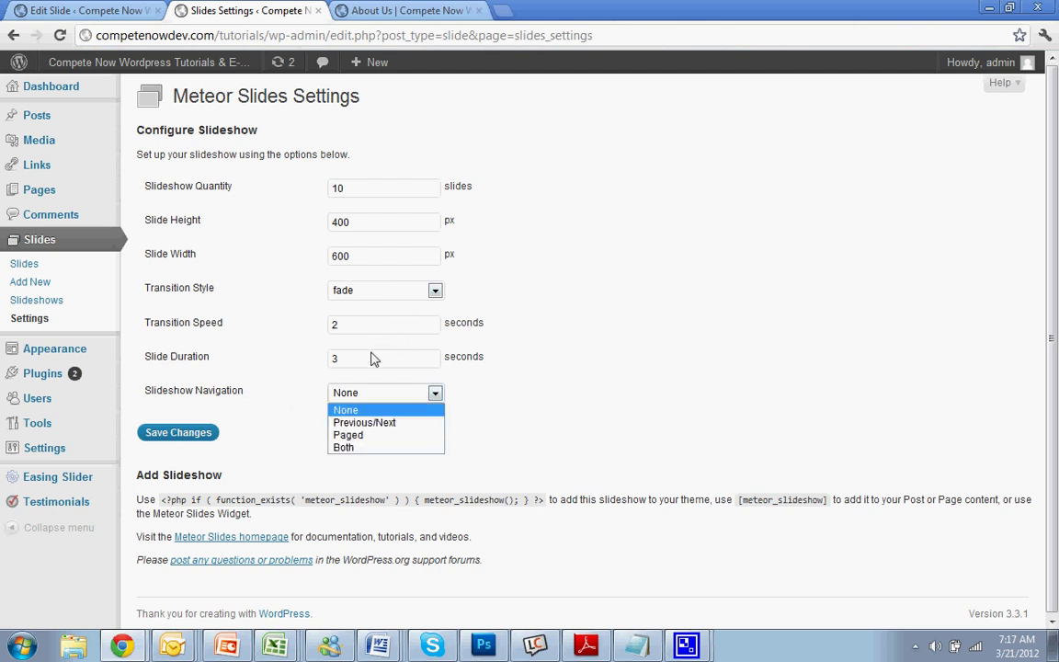
{"action": "left_click", "coordinate": [374, 424]}
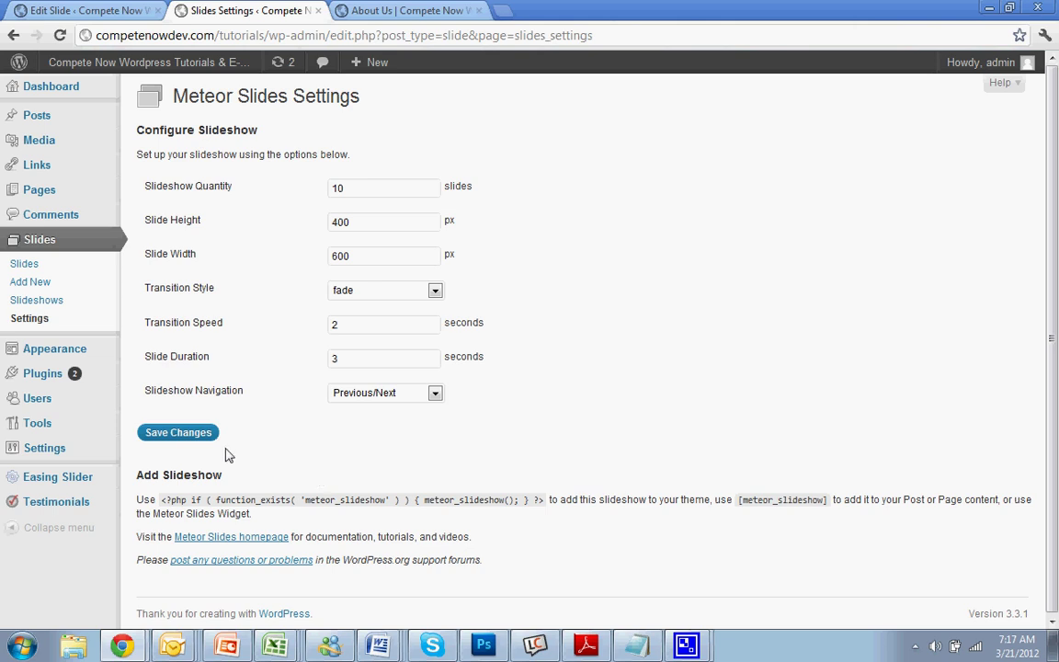
{"action": "left_click", "coordinate": [181, 433]}
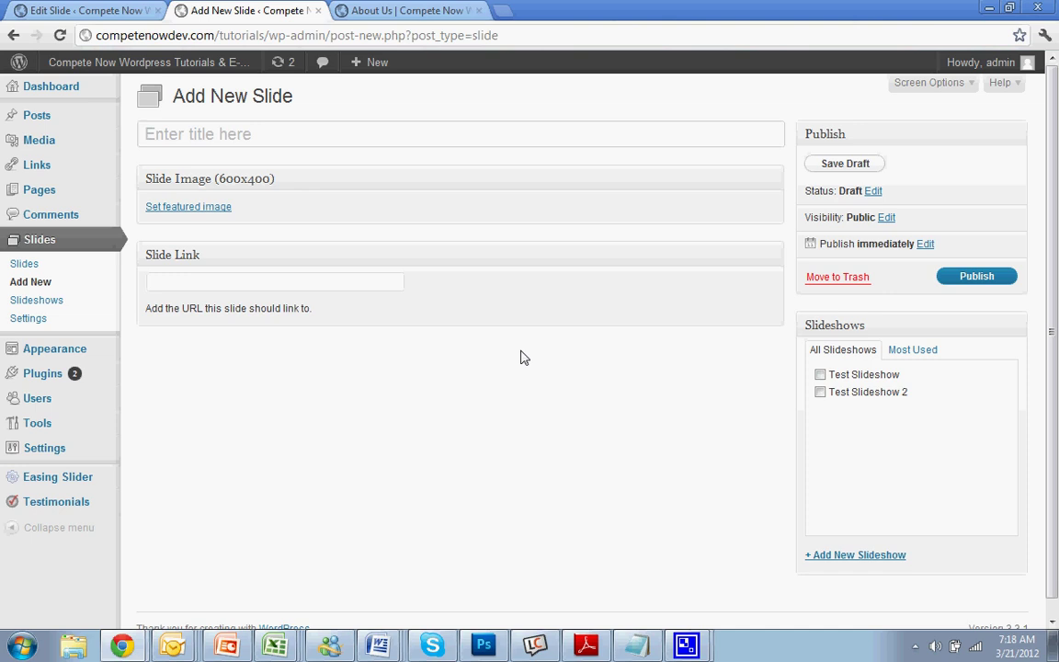
Name the new slide 'cupcake 1' and bring up its featured-image uploader.
{"action": "type", "text": "cupcakes 2"}
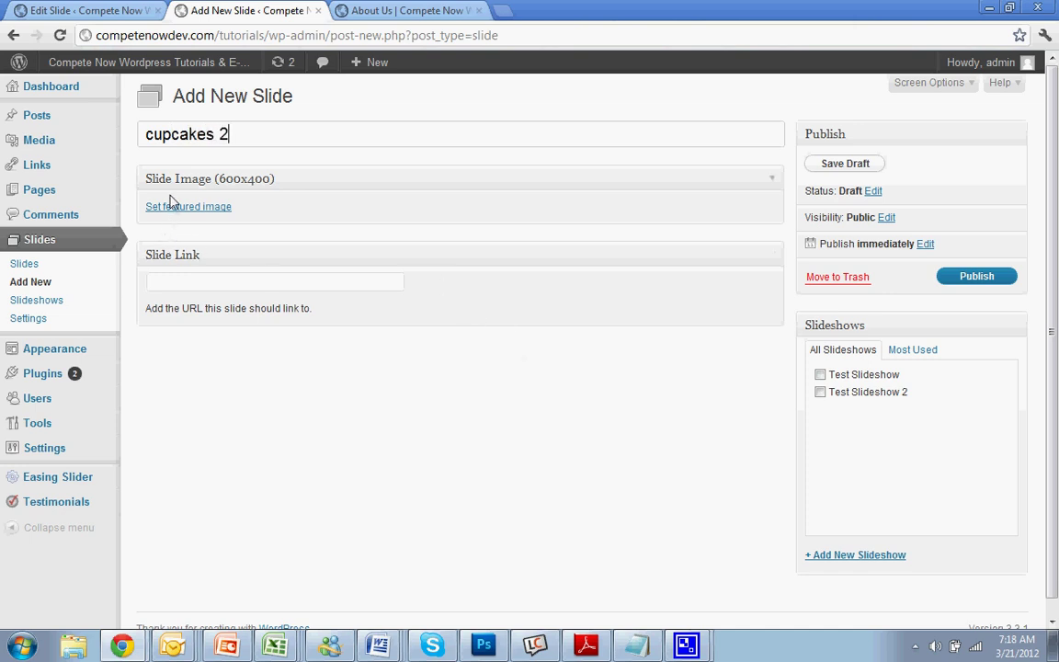
{"action": "key", "text": "BackSpace"}
{"action": "type", "text": "1"}
{"action": "left_click", "coordinate": [209, 136]}
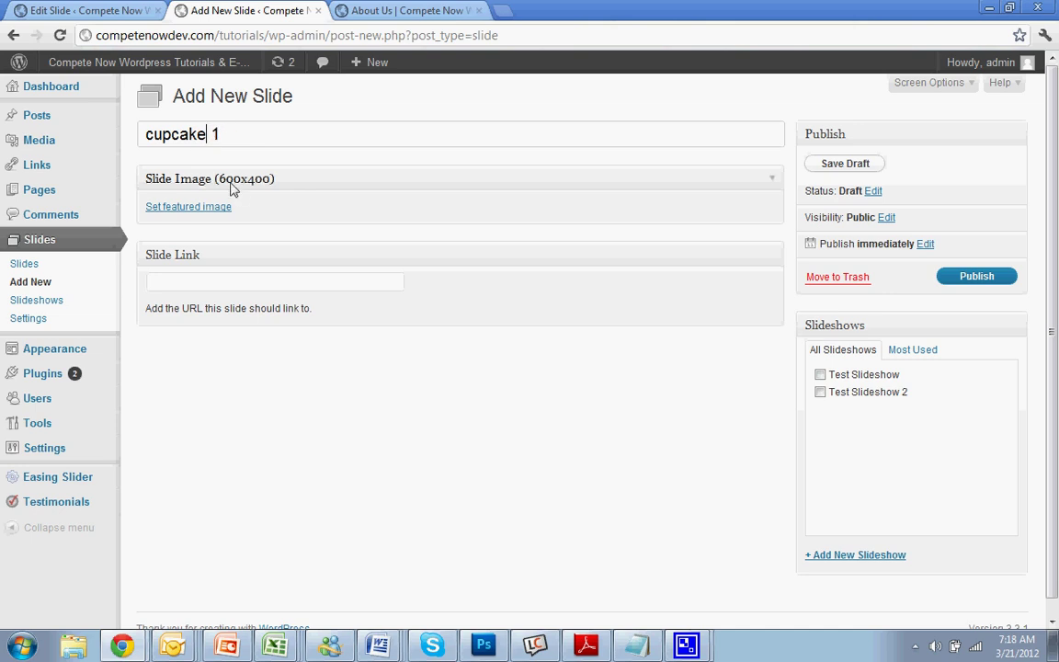
{"action": "left_click", "coordinate": [175, 212]}
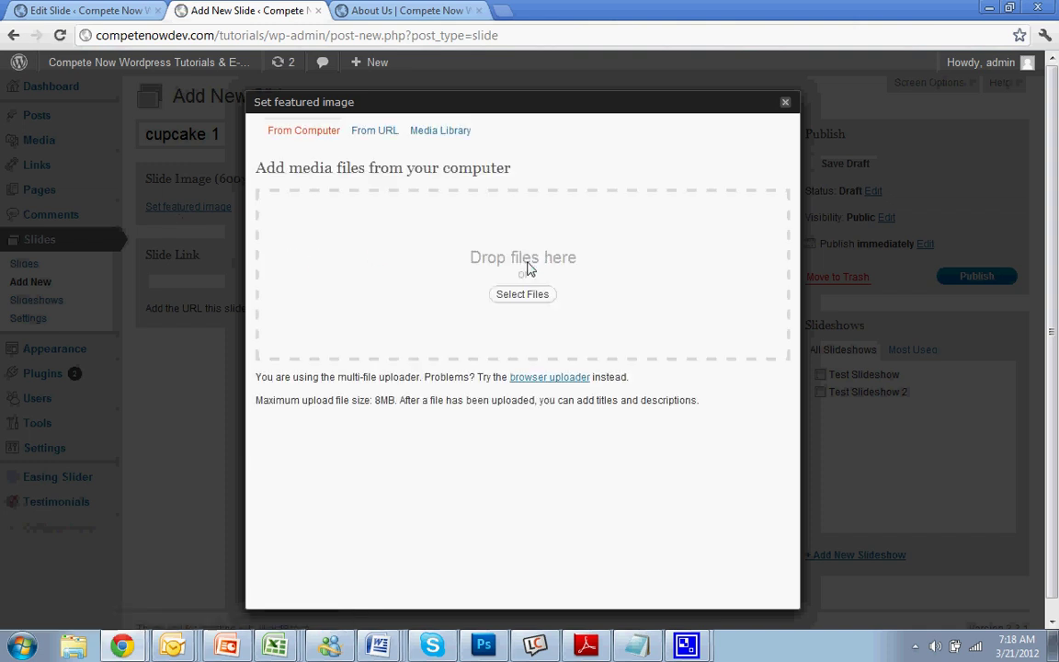
Upload IMG_0109 from the Cupcakes folder, then delete it as oversized at 3264 × 2448.
{"action": "left_click", "coordinate": [522, 295]}
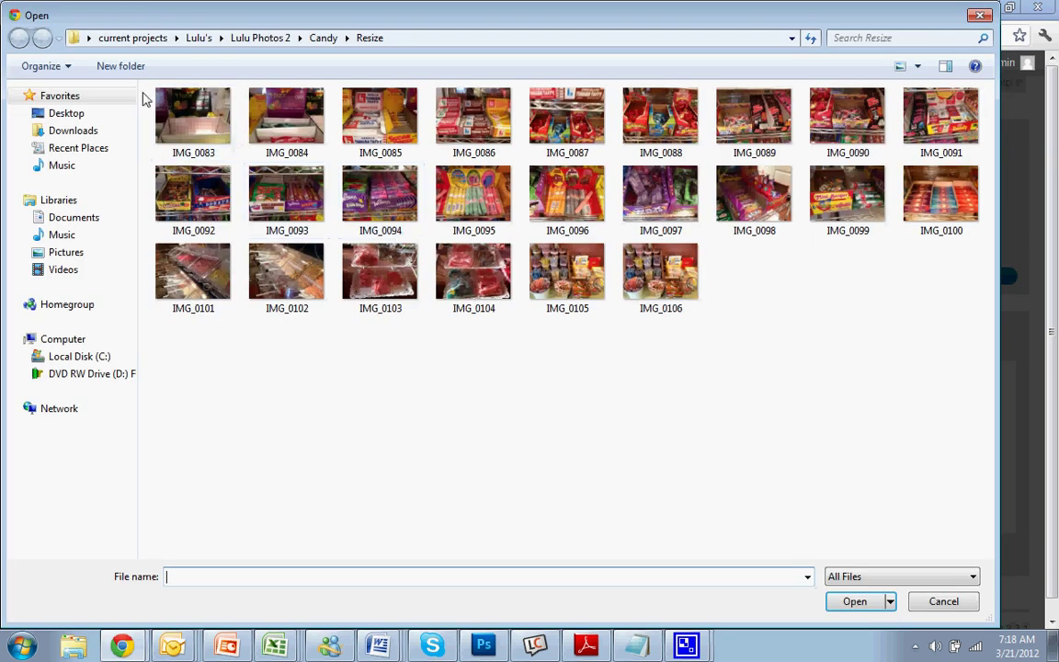
{"action": "left_click", "coordinate": [274, 40]}
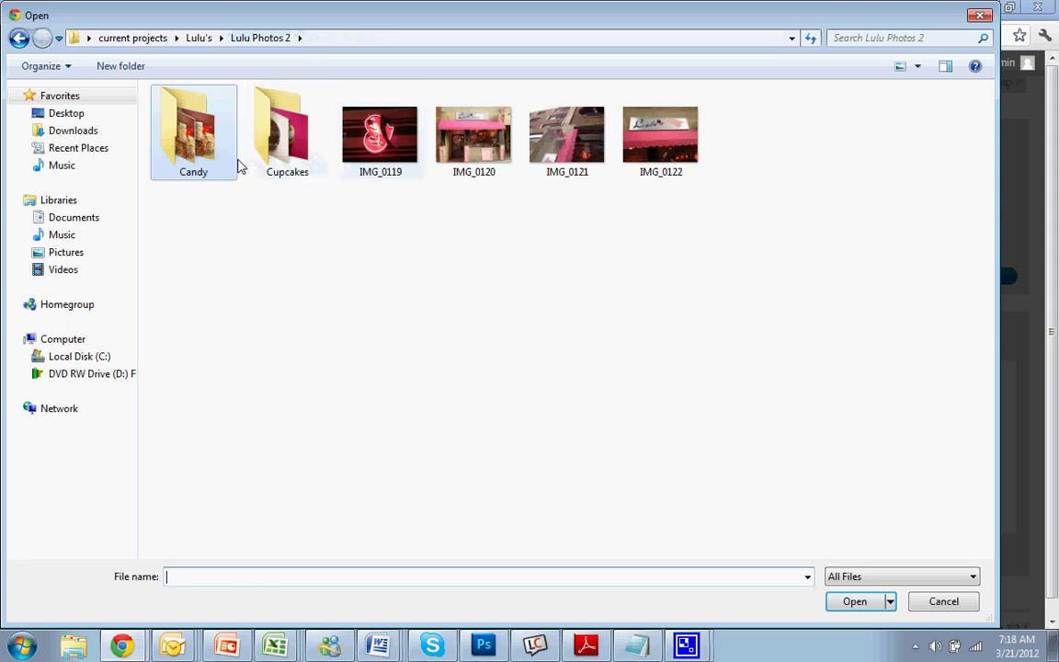
{"action": "double_click", "coordinate": [269, 154]}
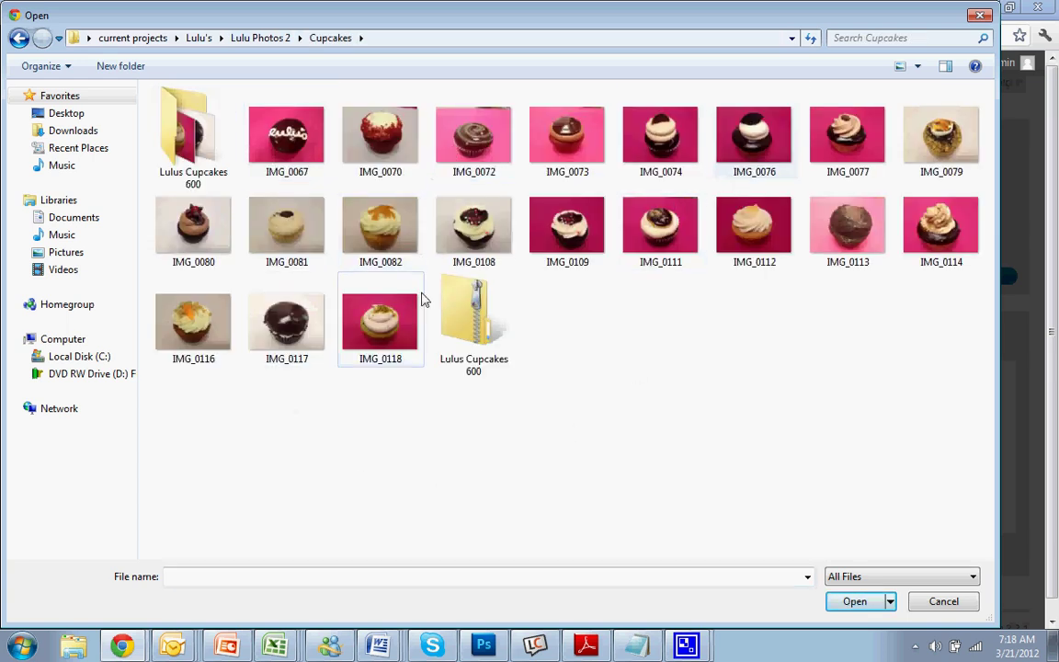
{"action": "double_click", "coordinate": [593, 227]}
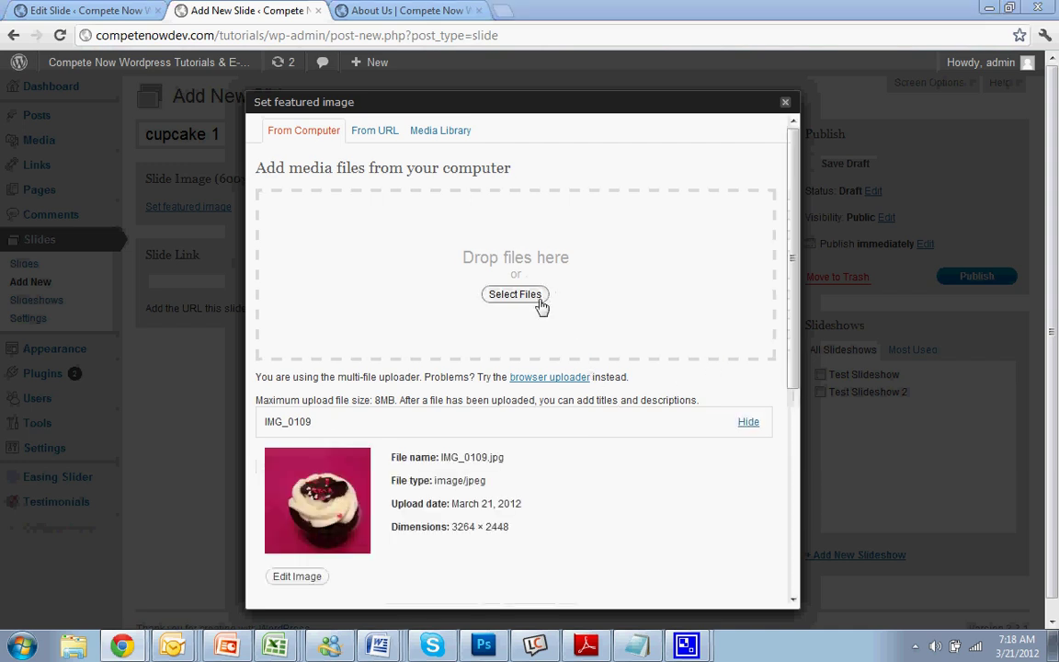
{"action": "left_click", "coordinate": [522, 294]}
{"action": "left_click", "coordinate": [980, 16]}
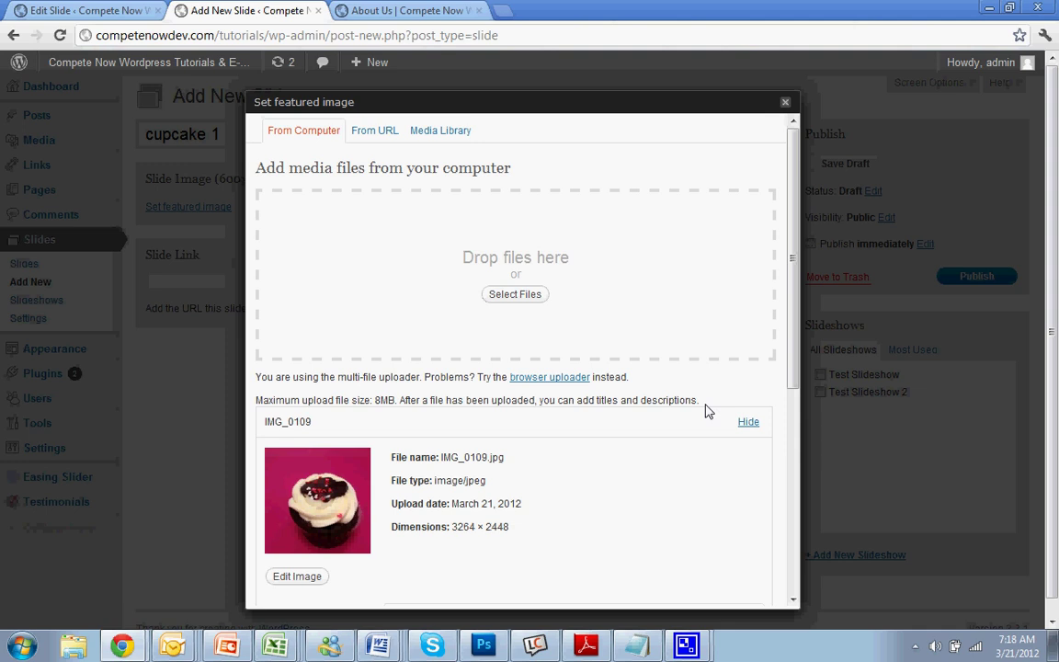
{"action": "scroll", "coordinate": [704, 409], "scroll_direction": "down", "scroll_amount": 3}
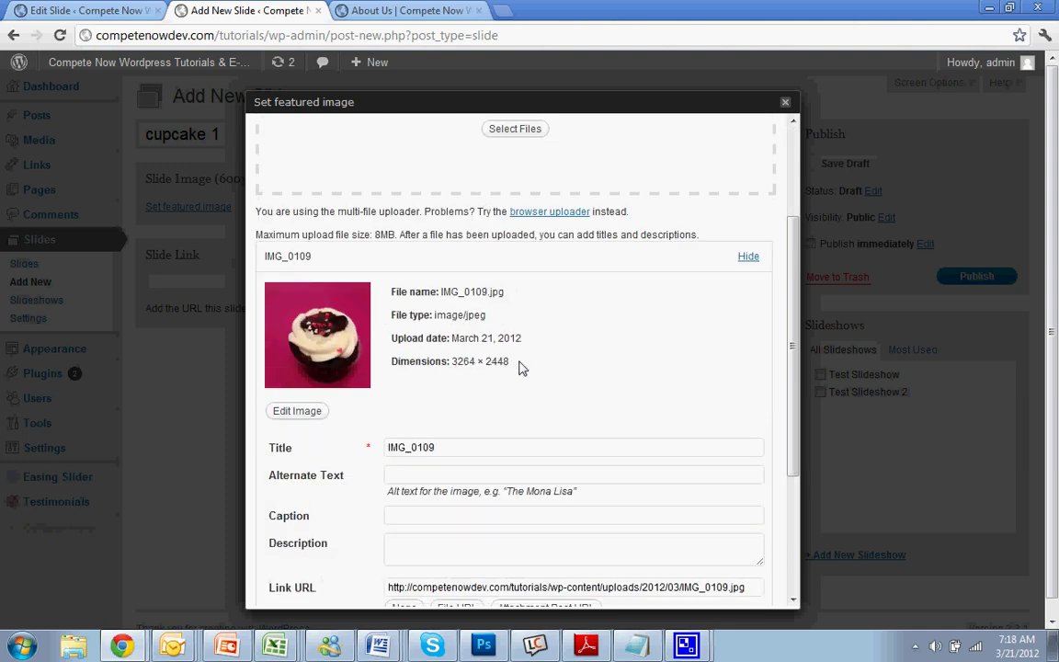
{"action": "left_click_drag", "start_coordinate": [451, 362], "coordinate": [527, 360]}
{"action": "left_click", "coordinate": [597, 348]}
{"action": "scroll", "coordinate": [597, 348], "scroll_direction": "down", "scroll_amount": 5}
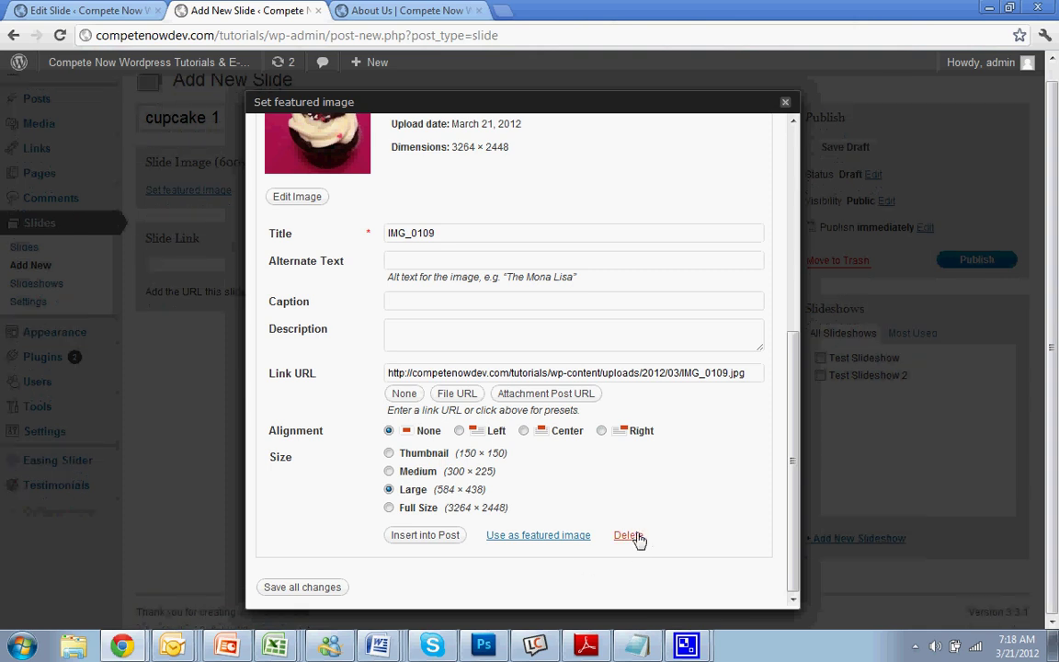
{"action": "left_click", "coordinate": [629, 535]}
{"action": "left_click", "coordinate": [587, 555]}
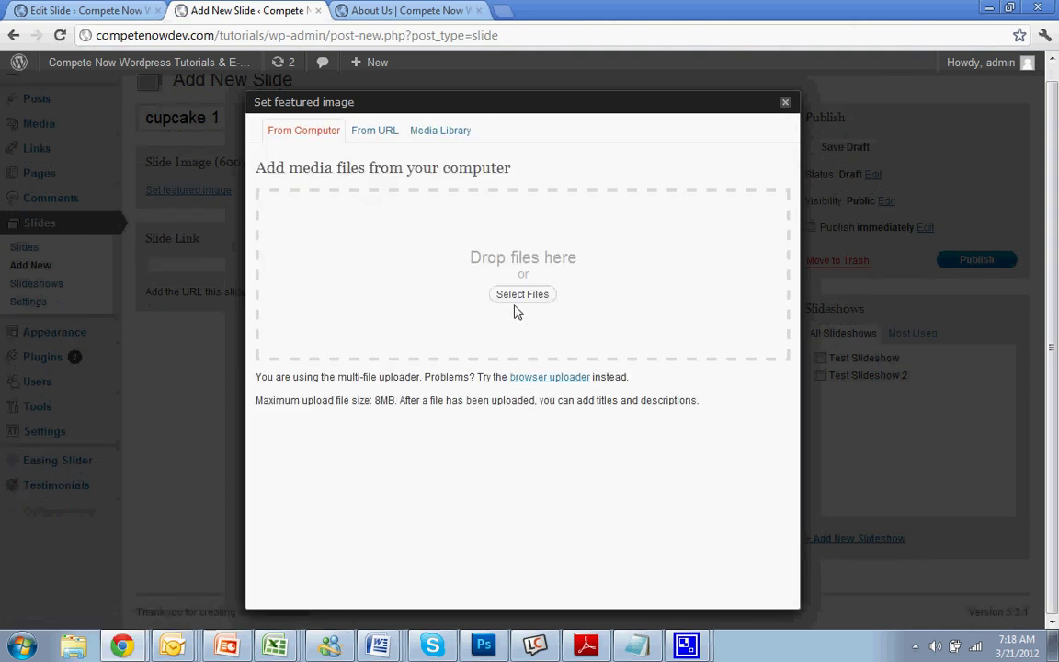
Upload IMG_0073 from Lulus Cupcakes 600 and use it as the slide's featured image.
{"action": "left_click", "coordinate": [504, 294]}
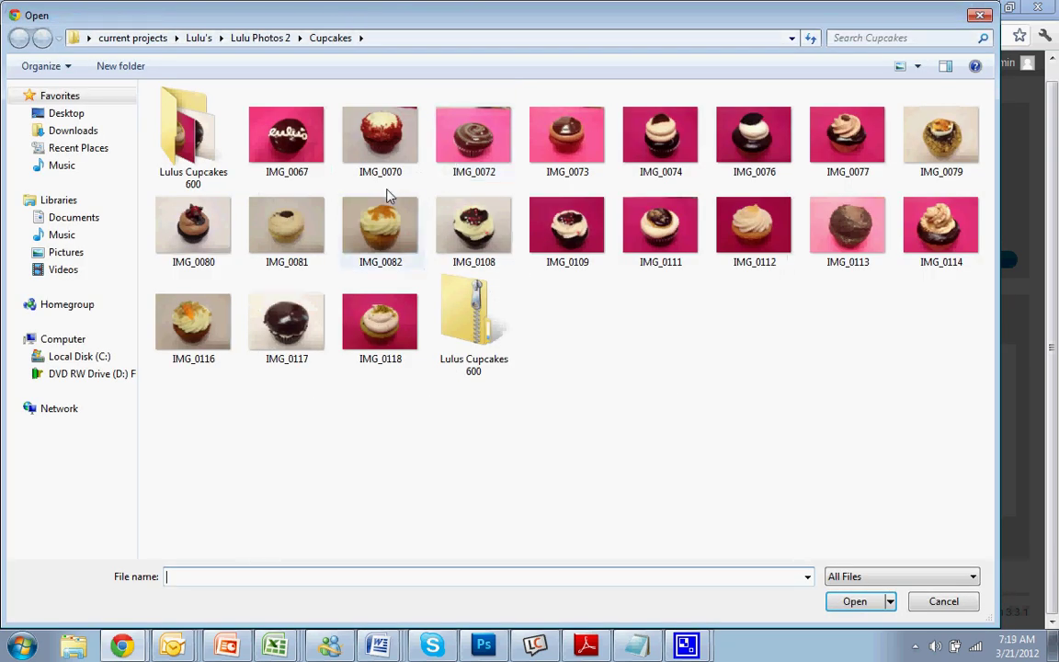
{"action": "double_click", "coordinate": [202, 145]}
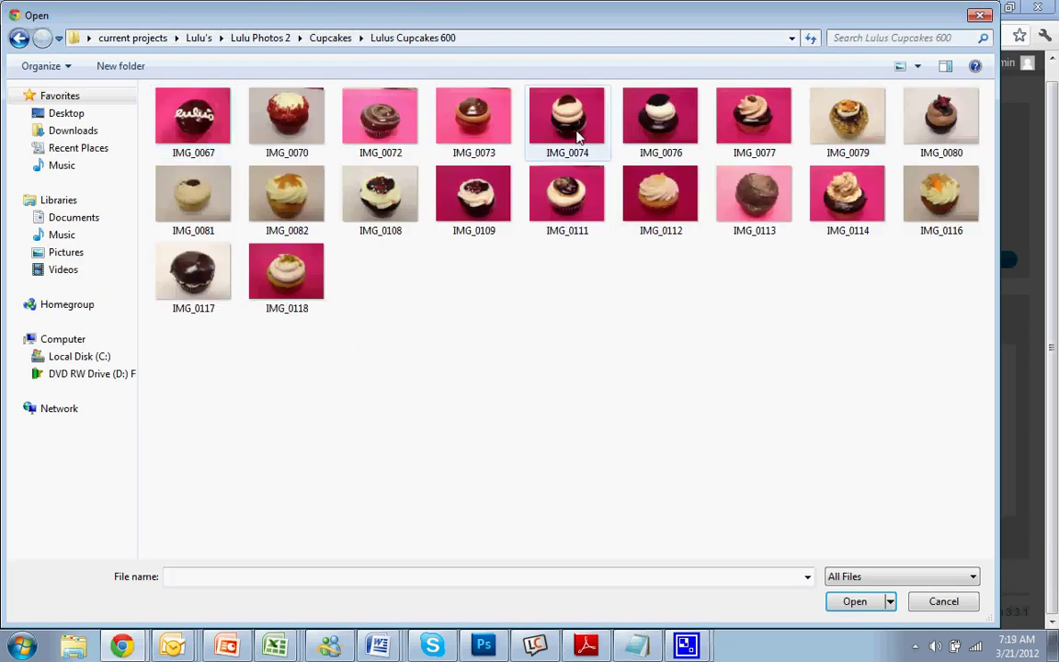
{"action": "double_click", "coordinate": [464, 125]}
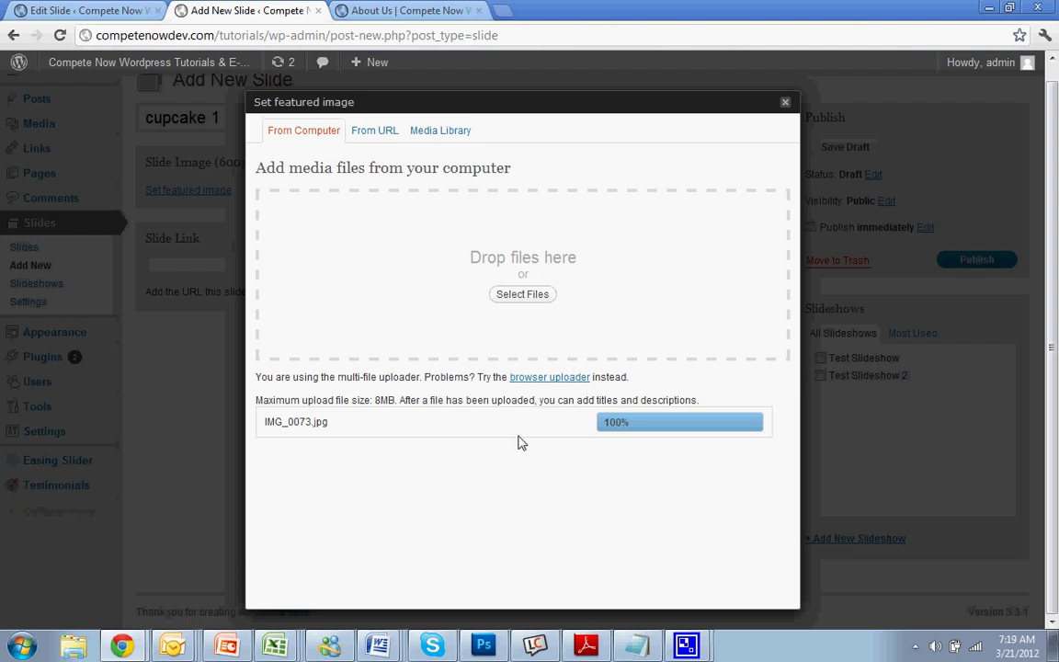
{"action": "scroll", "coordinate": [541, 355], "scroll_direction": "down", "scroll_amount": 4}
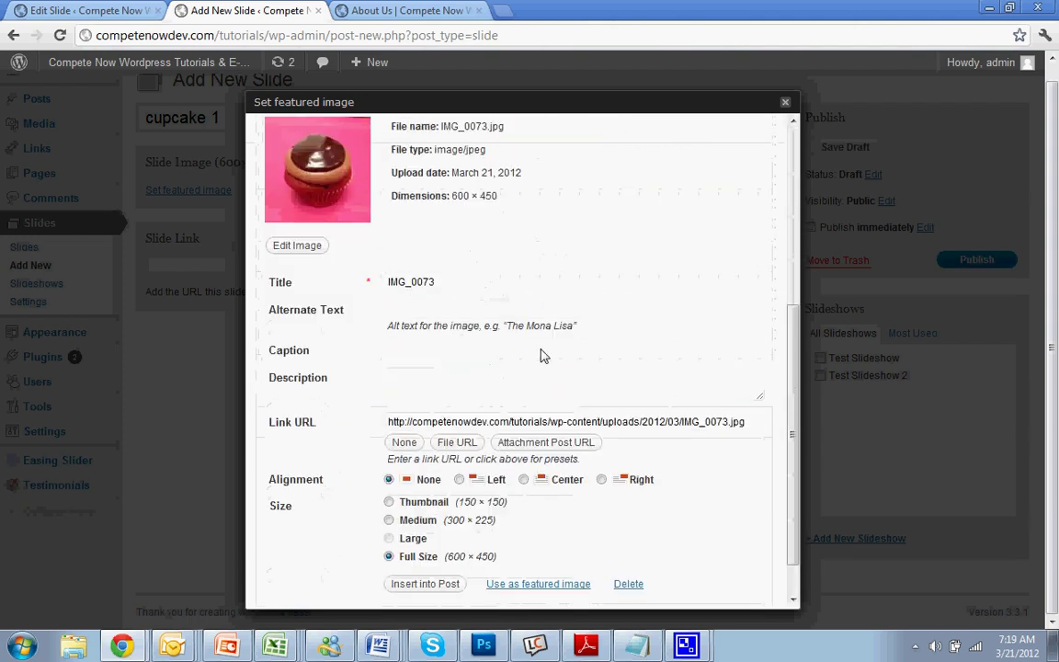
{"action": "scroll", "coordinate": [541, 355], "scroll_direction": "down", "scroll_amount": 1}
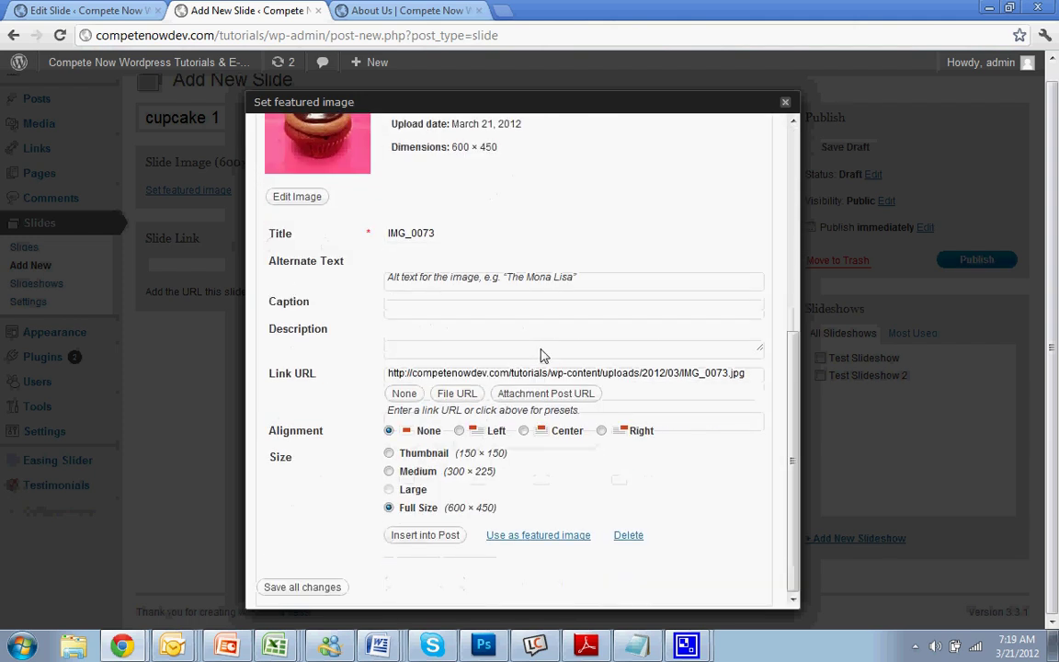
{"action": "left_click", "coordinate": [556, 536]}
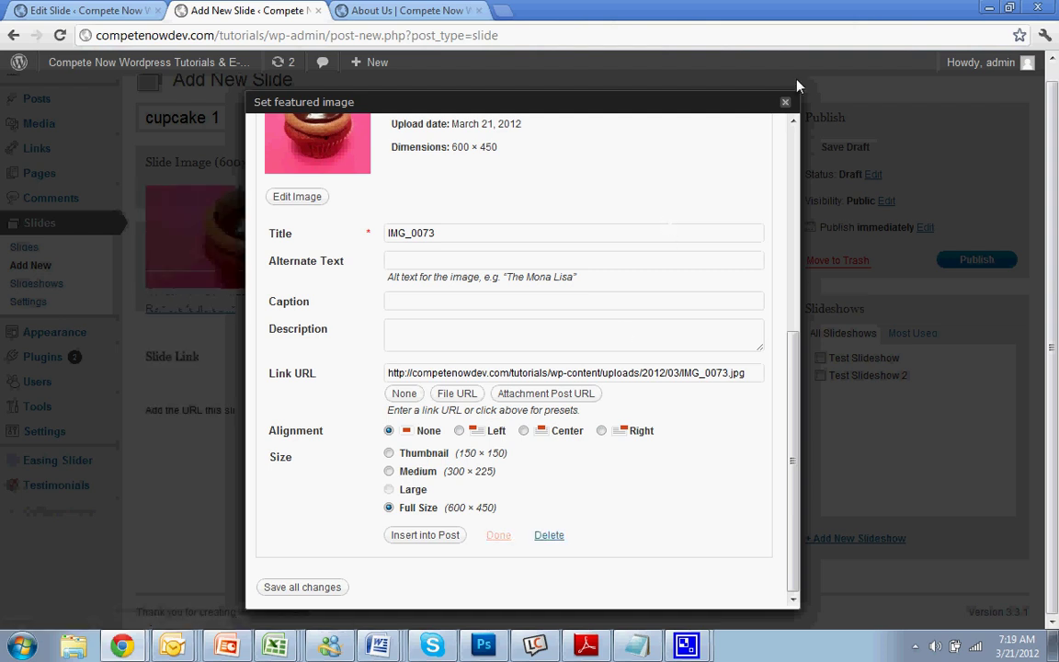
{"action": "left_click", "coordinate": [784, 102]}
Give the slide link '#', assign it to Test Slideshow, and publish it.
{"action": "left_click", "coordinate": [241, 384]}
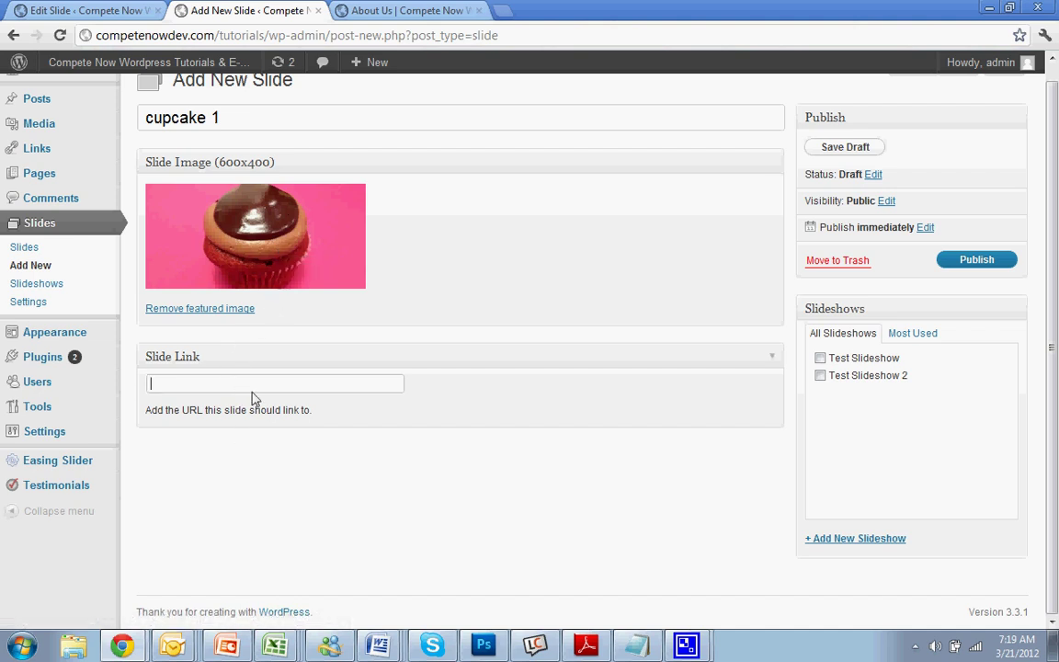
{"action": "type", "text": "#"}
{"action": "left_click", "coordinate": [295, 486]}
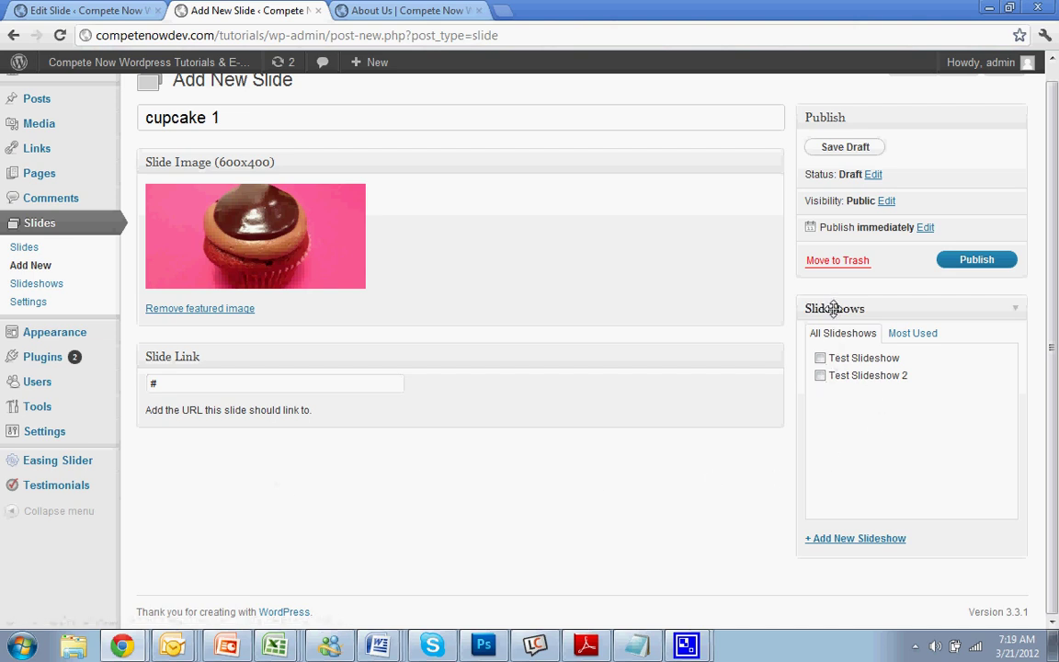
{"action": "scroll", "coordinate": [820, 396], "scroll_direction": "up", "scroll_amount": 1}
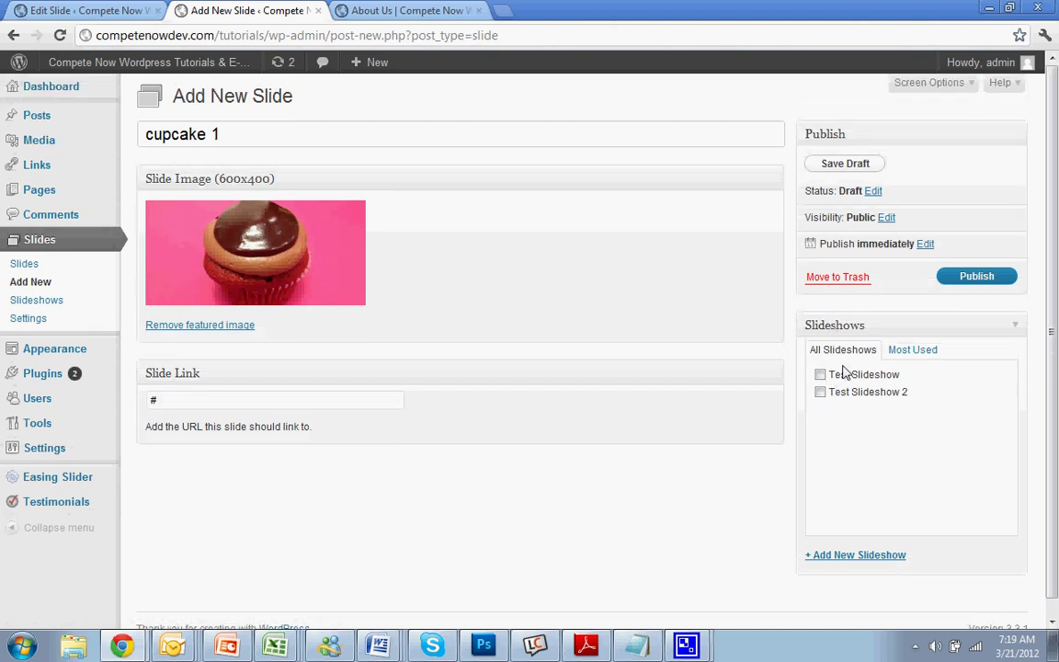
{"action": "left_click", "coordinate": [828, 379]}
{"action": "left_click", "coordinate": [988, 280]}
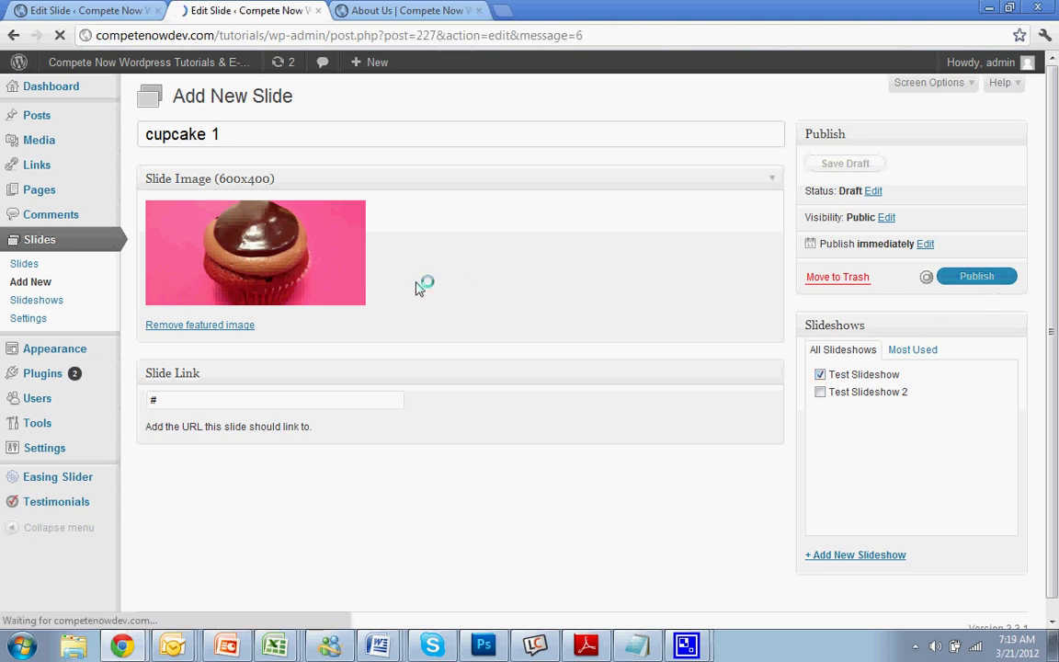
Create a new slide 'cupcake 2' with link '#', assign it to Test Slideshow, and publish.
{"action": "left_click", "coordinate": [276, 101]}
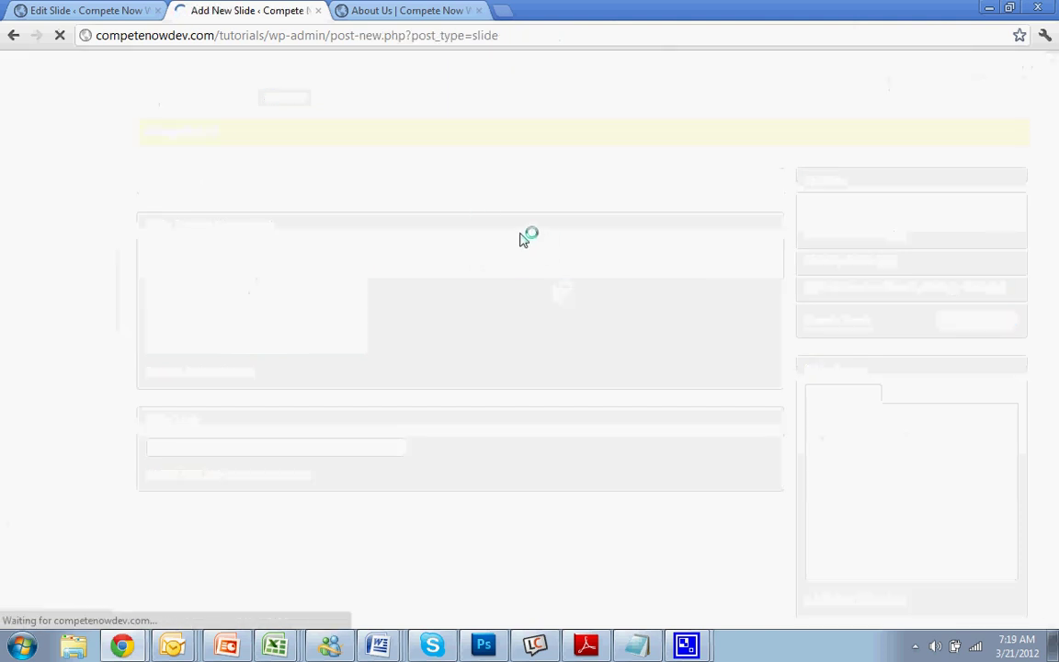
{"action": "type", "text": "cu"}
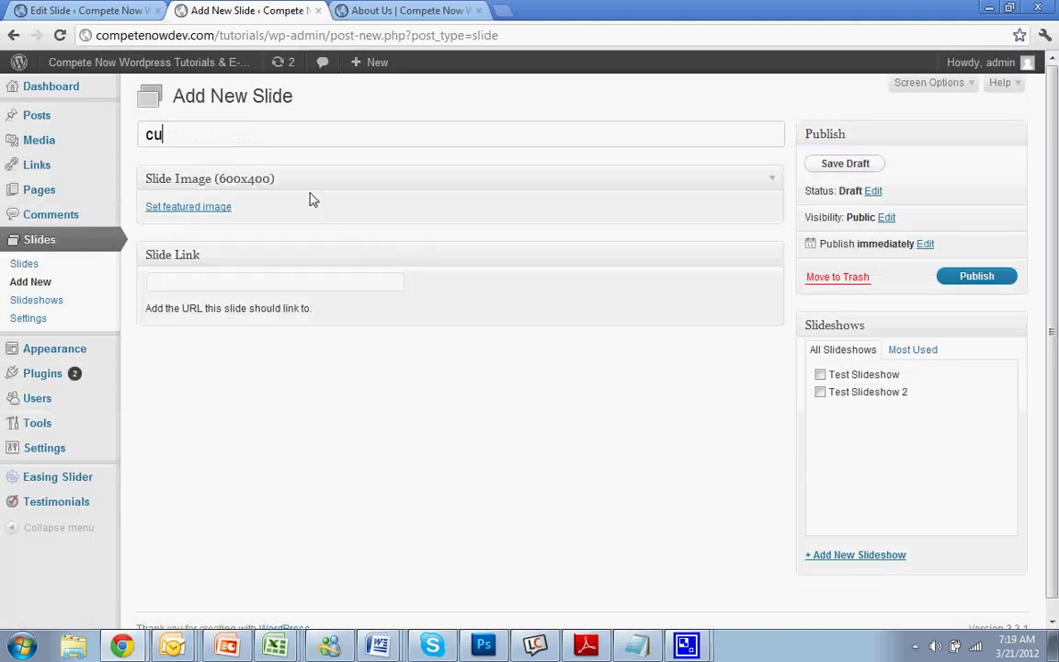
{"action": "type", "text": "pcake 2"}
{"action": "left_click", "coordinate": [317, 283]}
{"action": "type", "text": "#"}
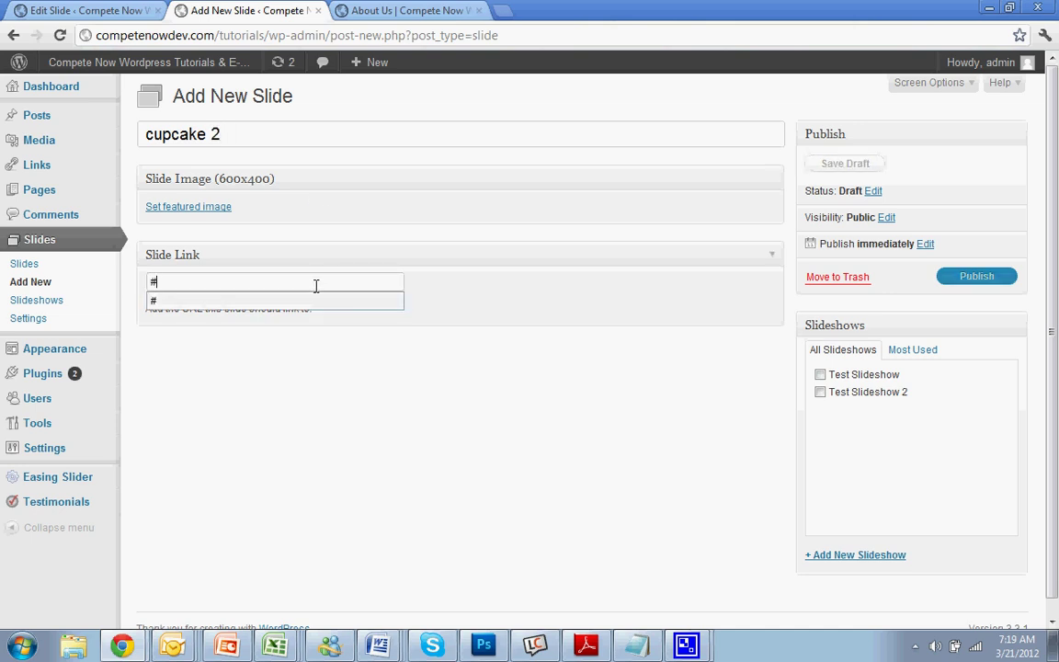
{"action": "left_click", "coordinate": [820, 374]}
{"action": "left_click", "coordinate": [965, 281]}
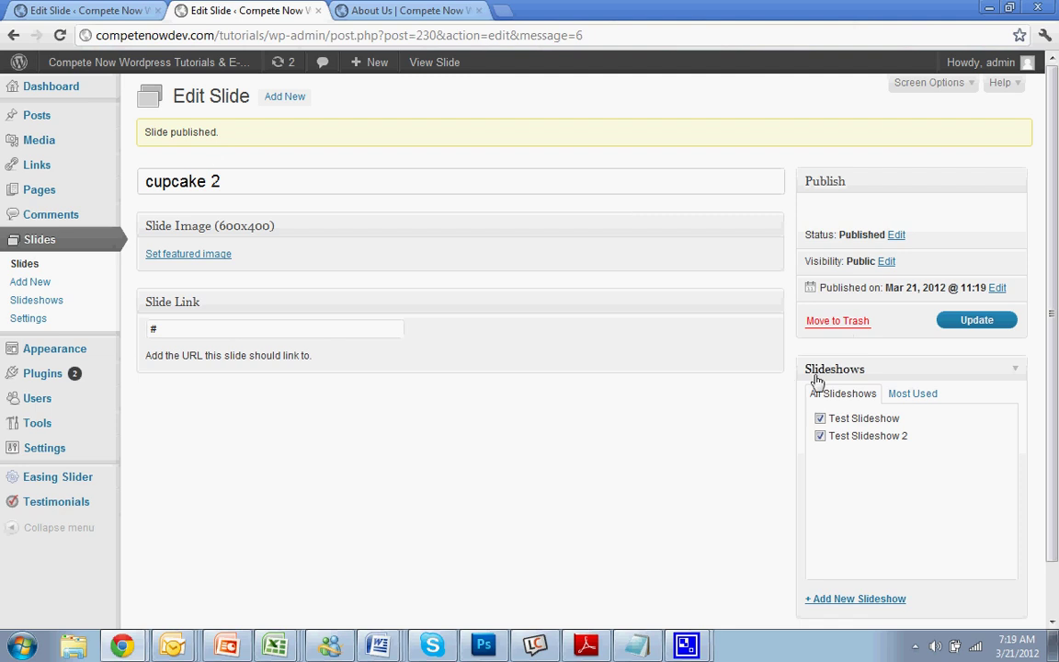
Untick Test Slideshow 2 for cupcake 2 and close the About Us page.
{"action": "left_click", "coordinate": [862, 440]}
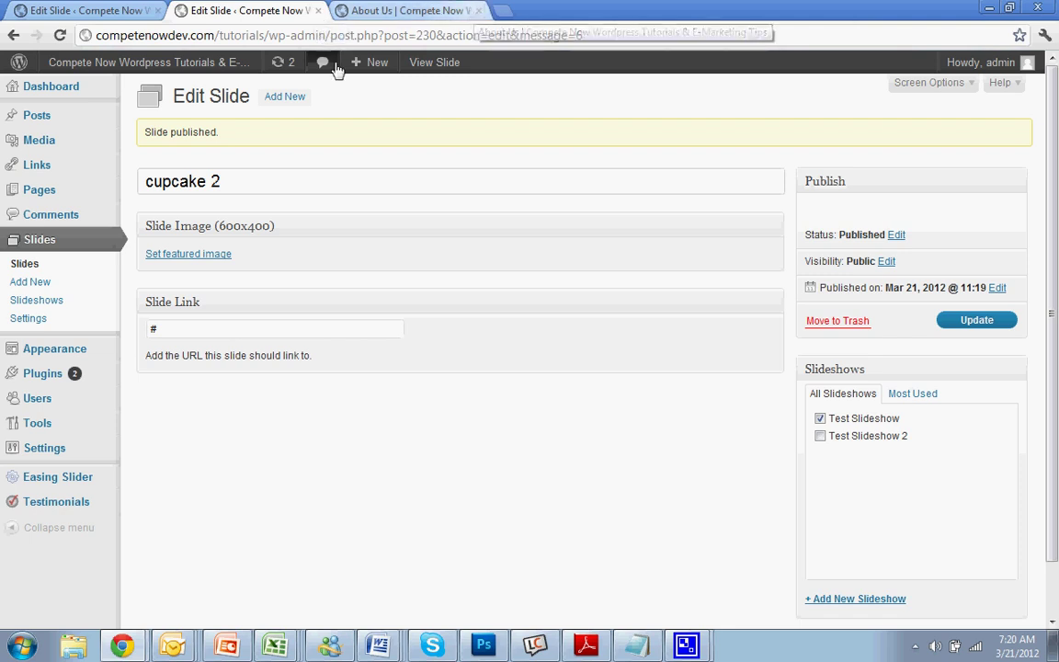
{"action": "left_click", "coordinate": [479, 11]}
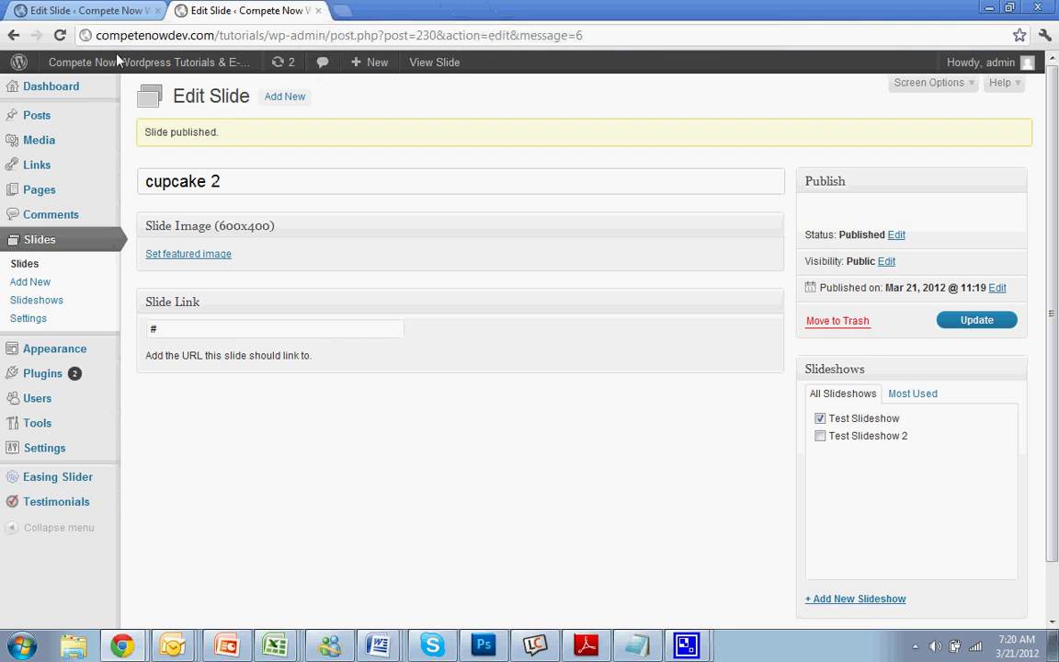
Go from the live site's home page to editing the About Us page.
{"action": "left_click", "coordinate": [104, 62]}
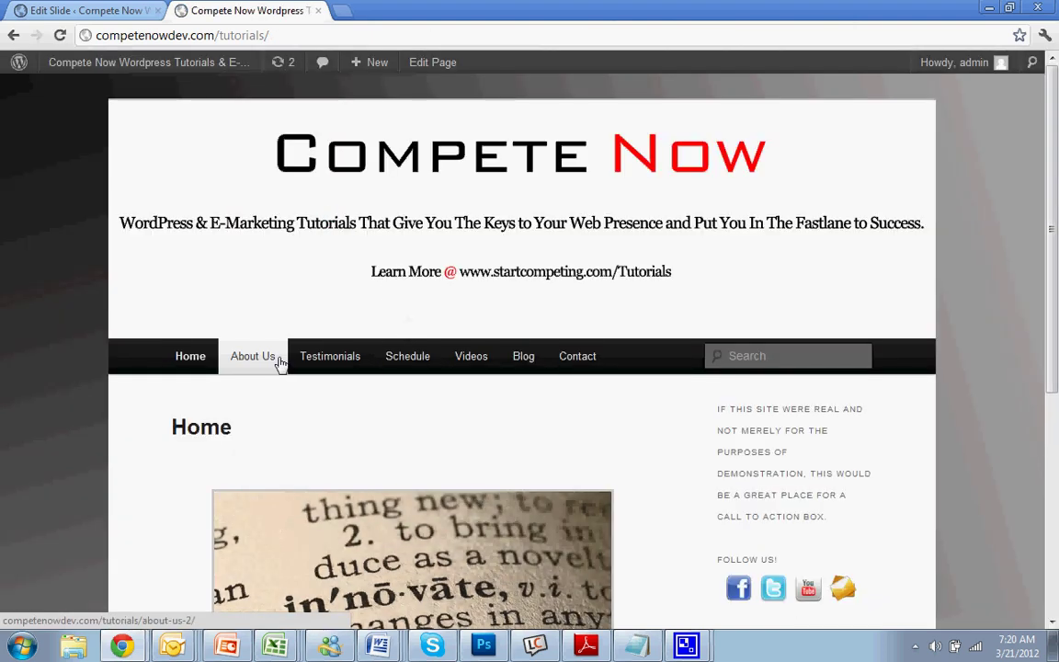
{"action": "left_click", "coordinate": [272, 360]}
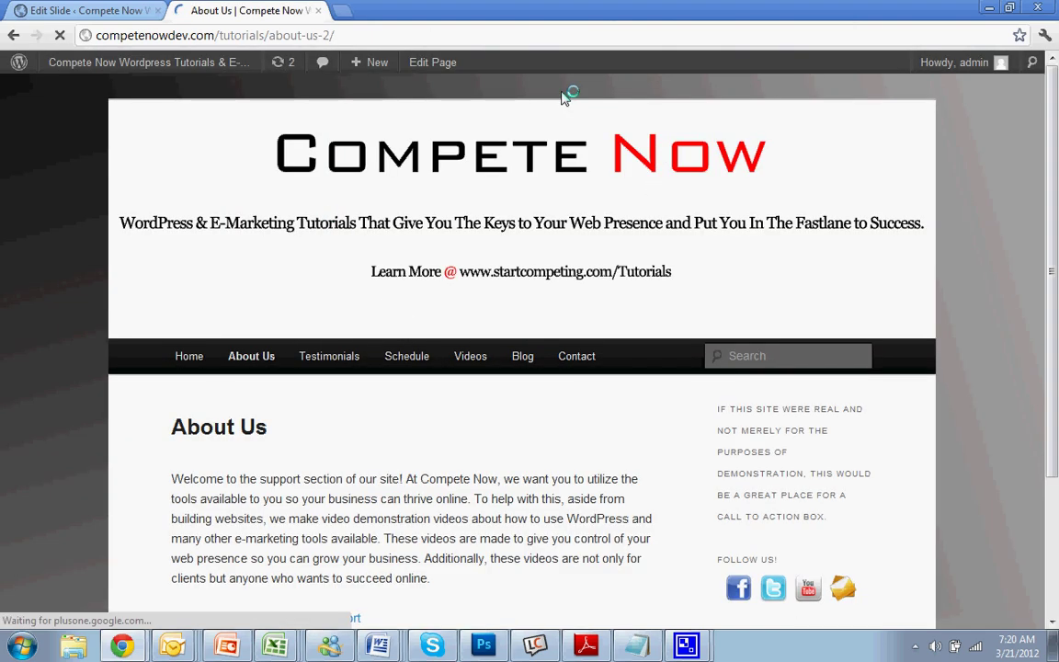
{"action": "left_click", "coordinate": [420, 64]}
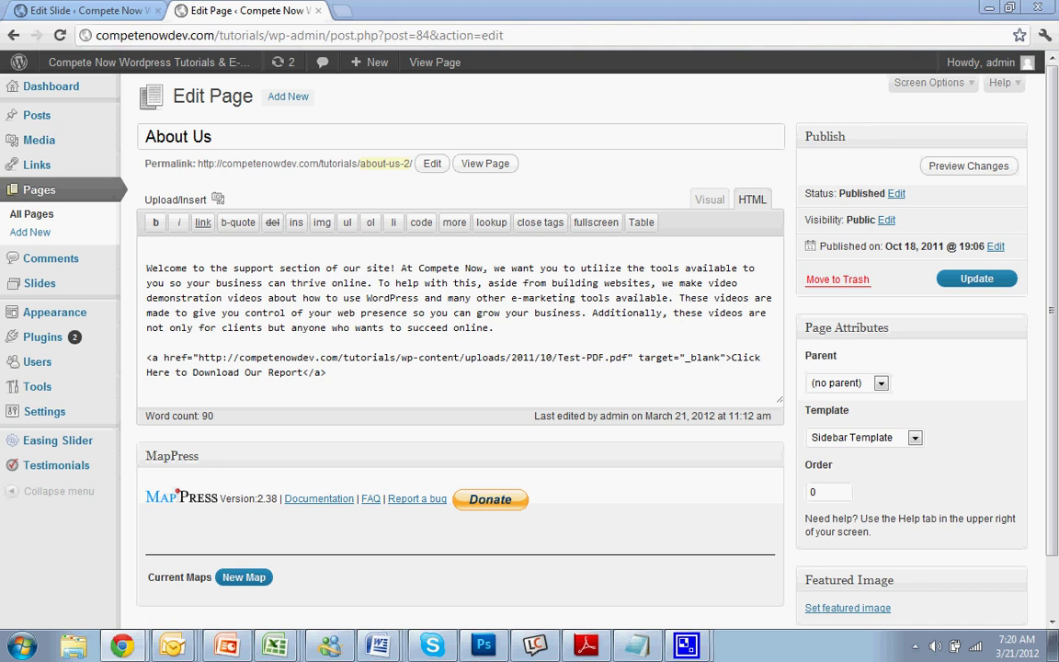
Insert [meteor_slideshow slideshow="test-slideshow"] on a new first line and update the page.
{"action": "left_click", "coordinate": [304, 254]}
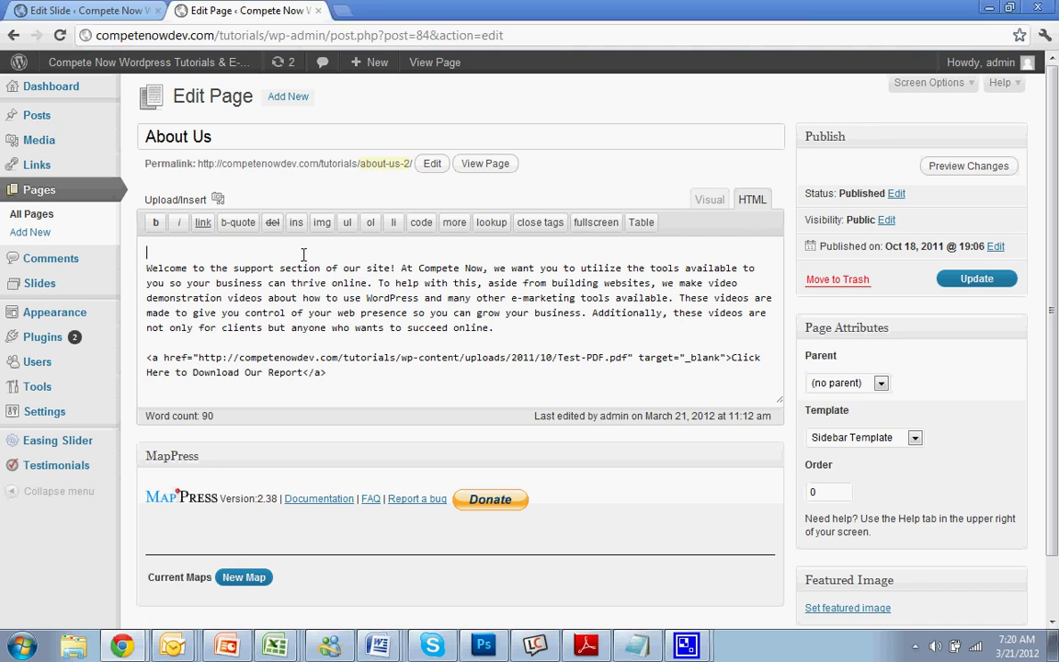
{"action": "type", "text": "[meteor_slideshow slideshow=\"jupiter\"]"}
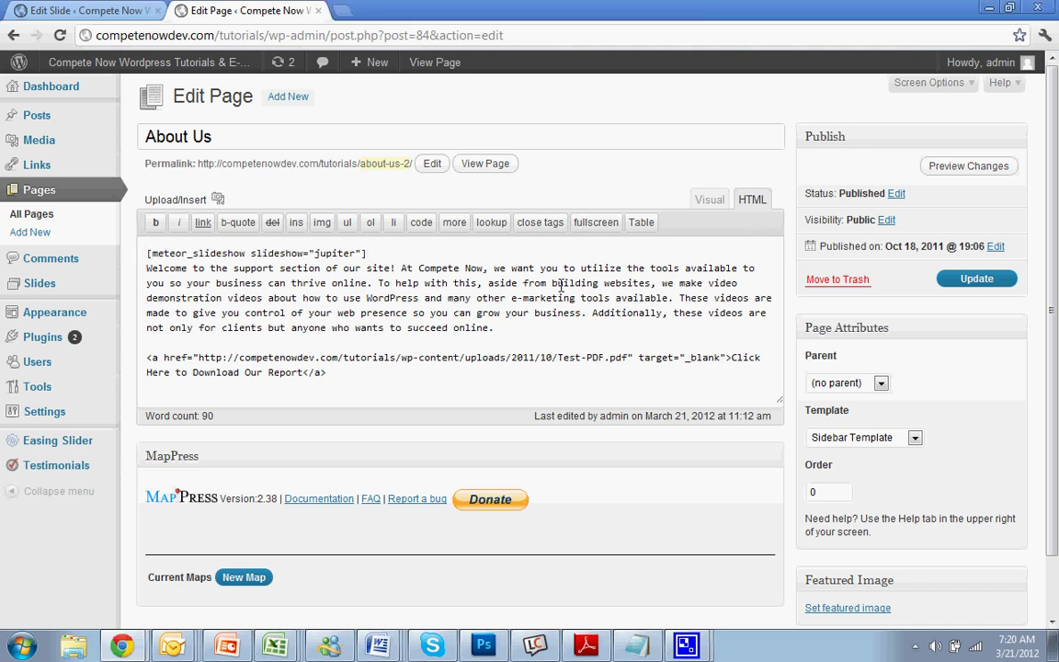
{"action": "key", "text": "Return"}
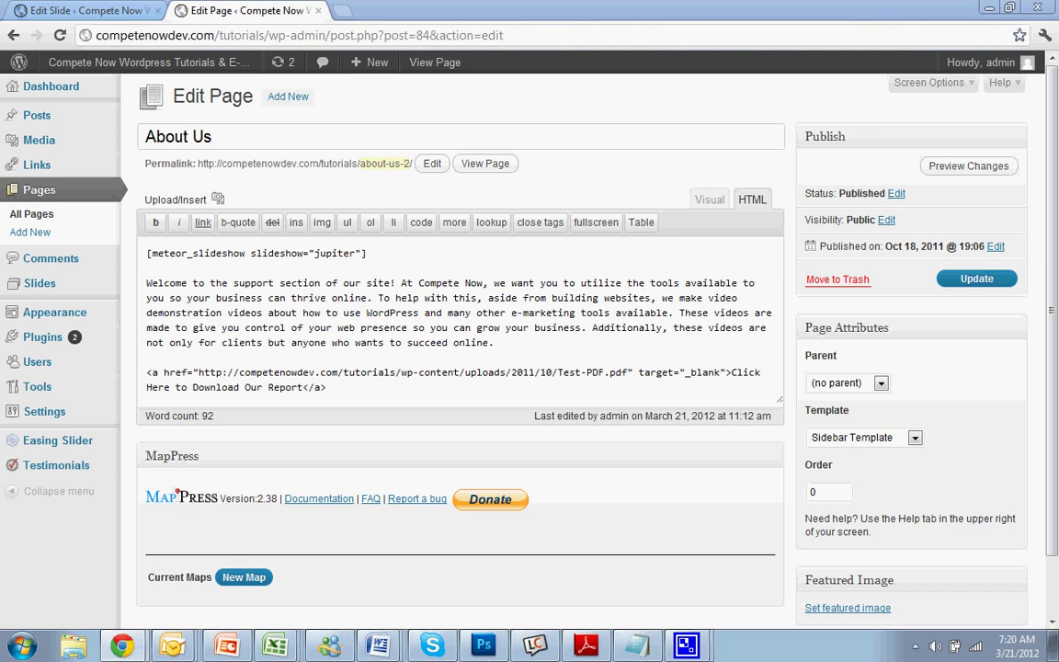
{"action": "left_click", "coordinate": [360, 264]}
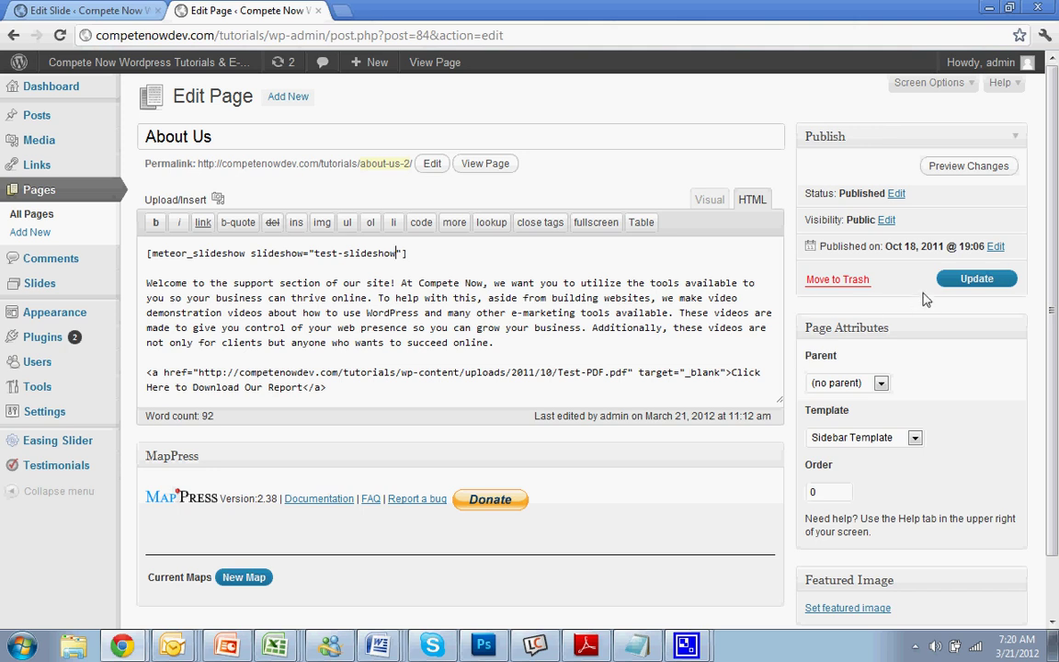
{"action": "left_click", "coordinate": [974, 278]}
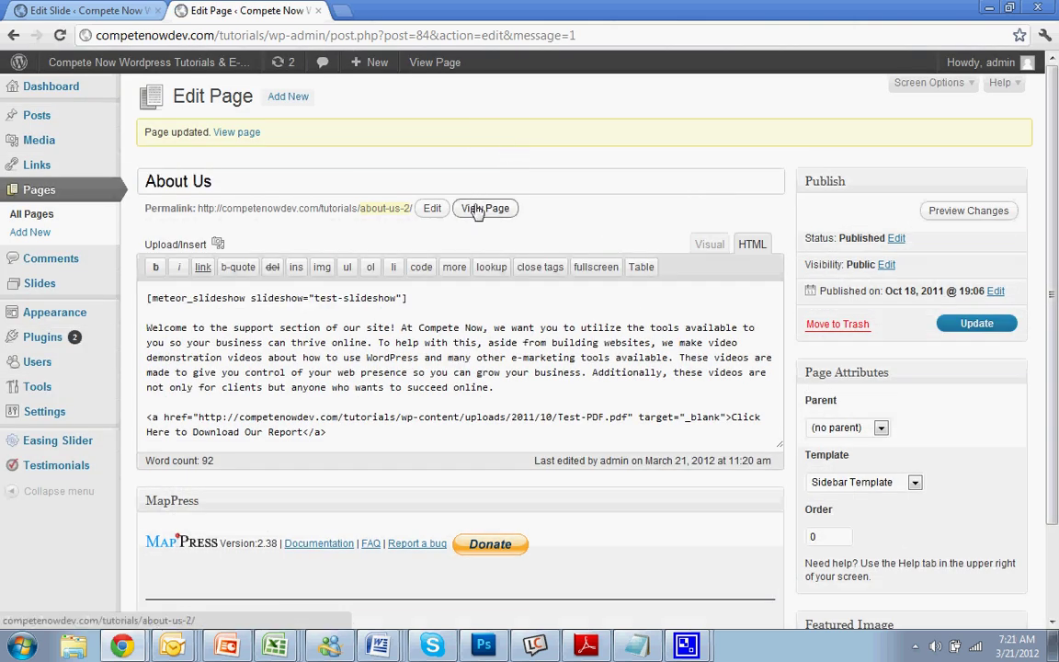
View the live About Us page, scroll through the cupcake slideshow, then return to editing it.
{"action": "left_click", "coordinate": [485, 207]}
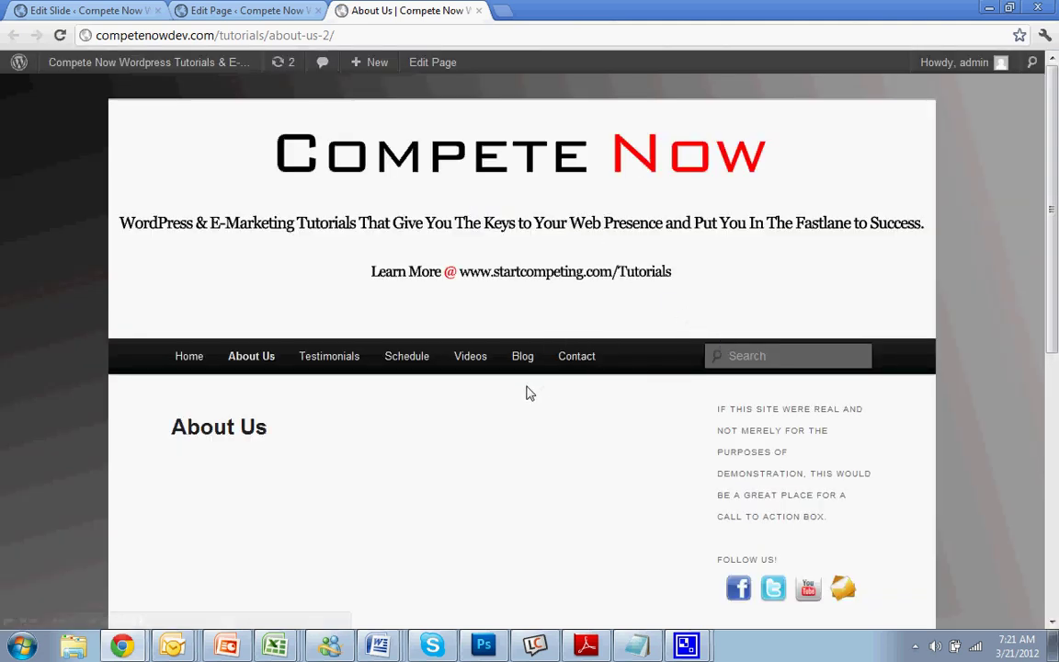
{"action": "scroll", "coordinate": [524, 393], "scroll_direction": "down", "scroll_amount": 3}
{"action": "scroll", "coordinate": [768, 382], "scroll_direction": "up", "scroll_amount": 1}
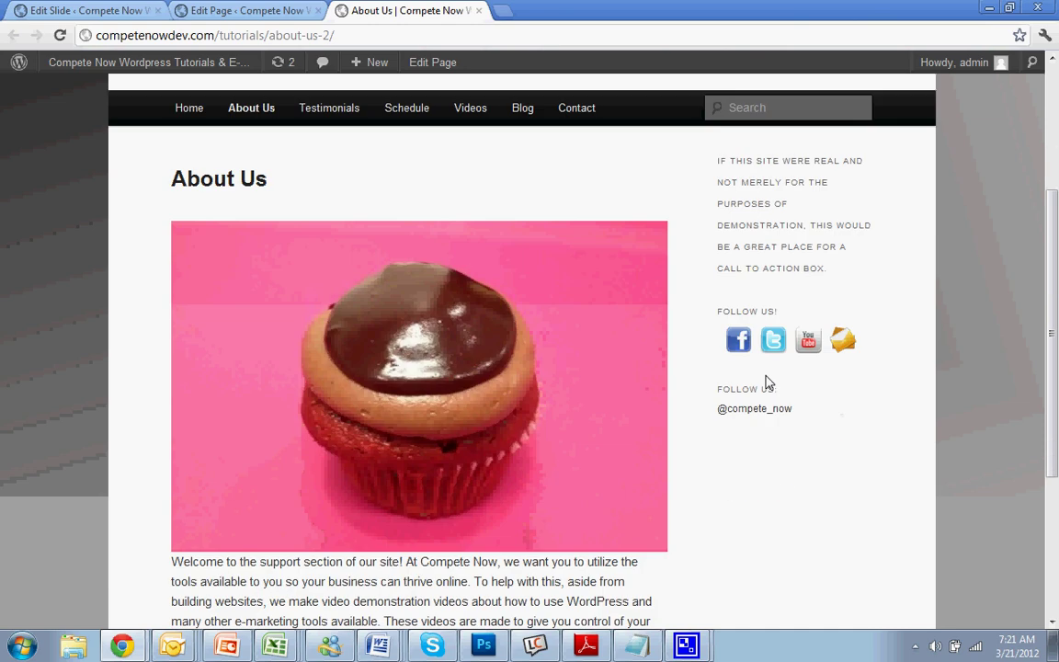
{"action": "scroll", "coordinate": [768, 383], "scroll_direction": "up", "scroll_amount": 2}
{"action": "scroll", "coordinate": [769, 382], "scroll_direction": "down", "scroll_amount": 4}
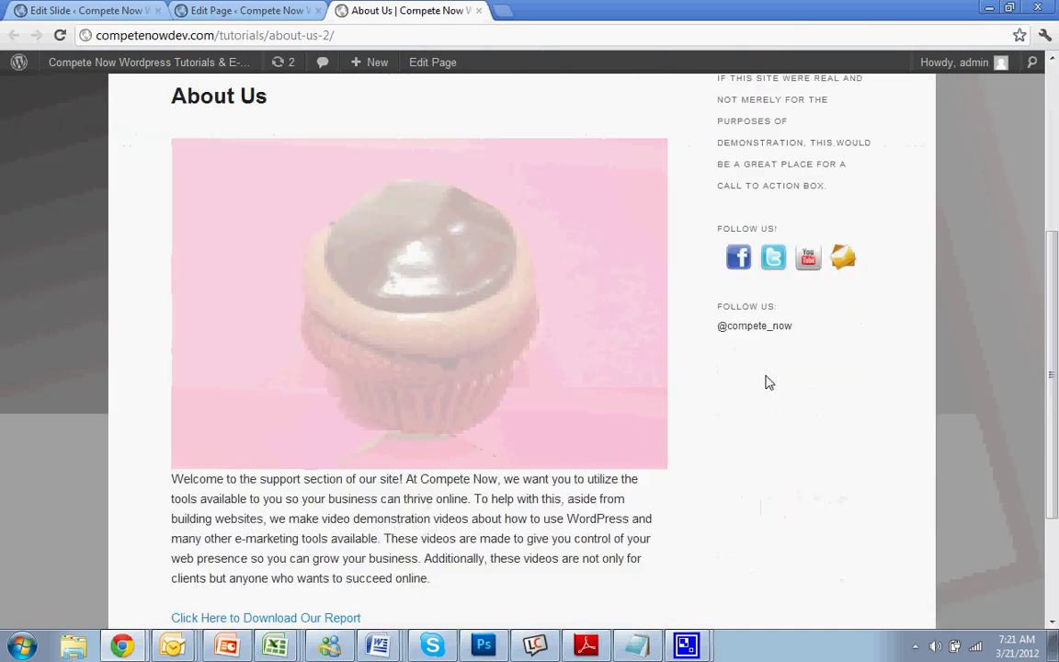
{"action": "scroll", "coordinate": [769, 382], "scroll_direction": "up", "scroll_amount": 1}
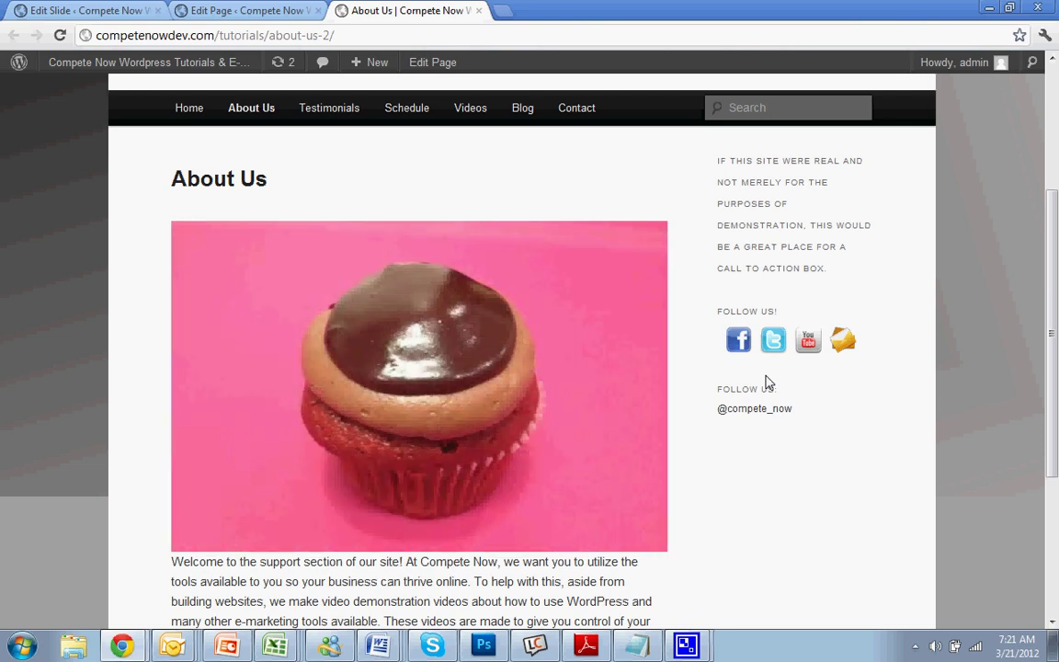
{"action": "scroll", "coordinate": [768, 382], "scroll_direction": "up", "scroll_amount": 3}
{"action": "scroll", "coordinate": [768, 382], "scroll_direction": "down", "scroll_amount": 1}
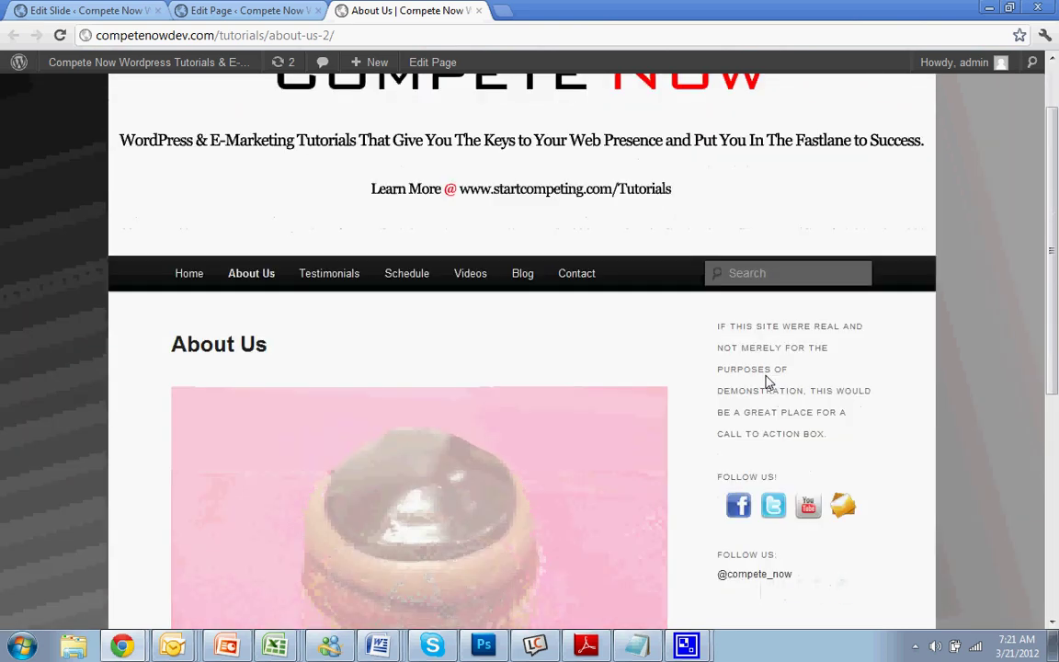
{"action": "scroll", "coordinate": [769, 383], "scroll_direction": "down", "scroll_amount": 2}
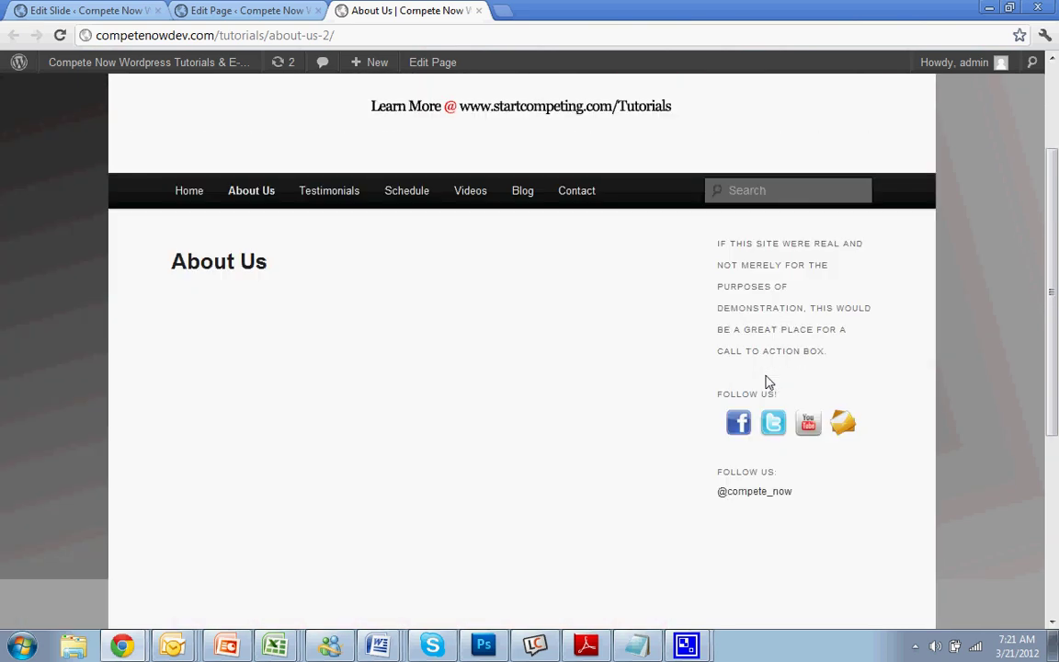
{"action": "scroll", "coordinate": [562, 128], "scroll_direction": "up", "scroll_amount": 2}
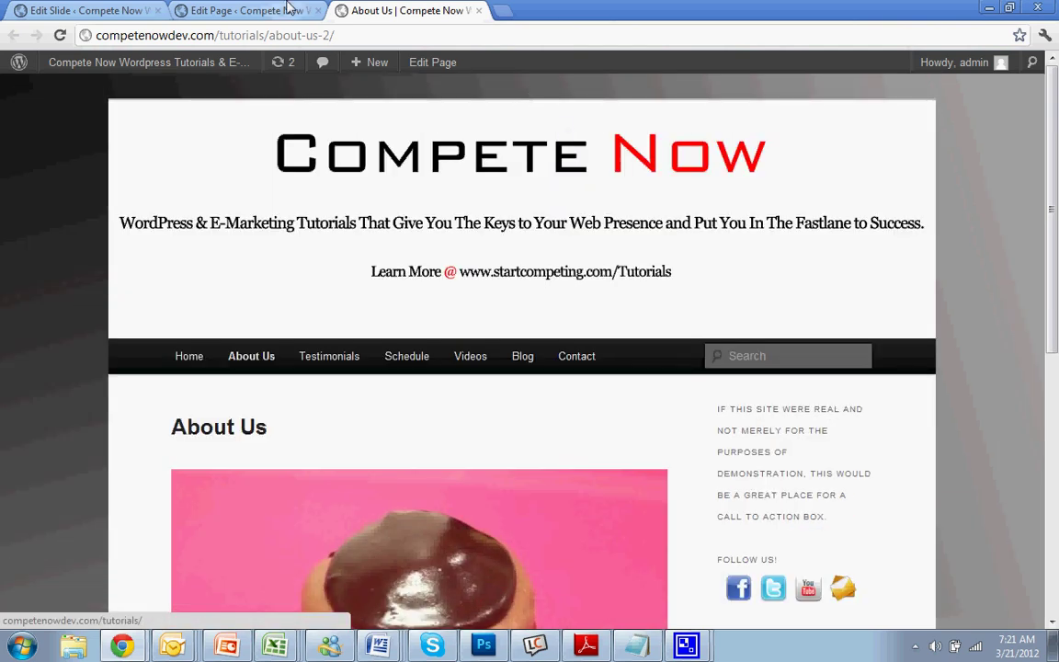
{"action": "left_click", "coordinate": [246, 10]}
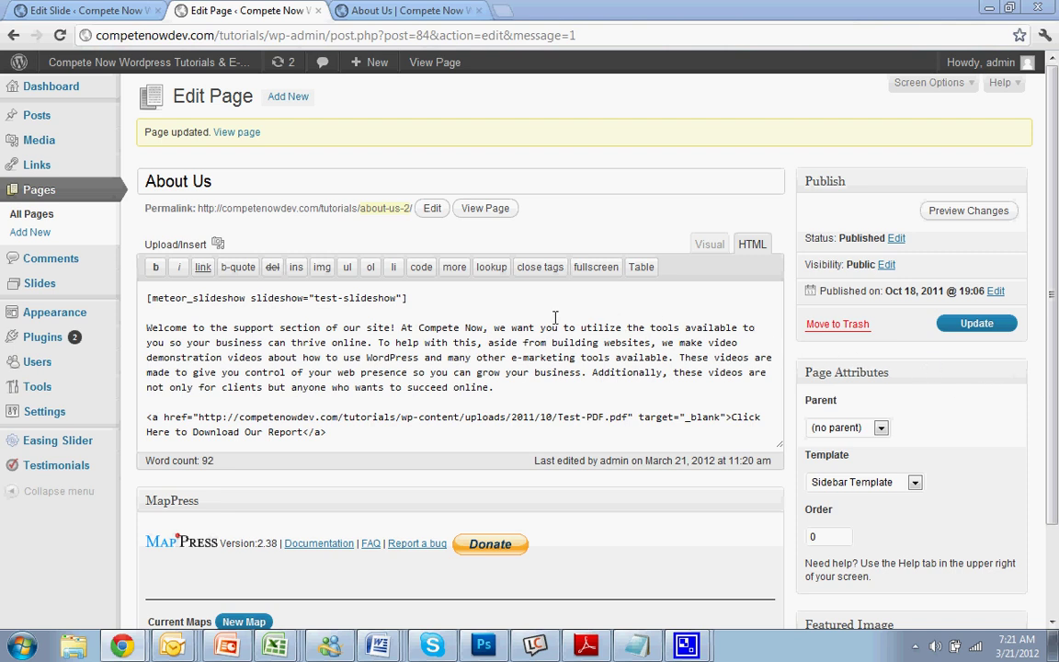
Swap in a shortcode with slideshow="test-slideshow" and metadata height 200, width 300, then update.
{"action": "left_click", "coordinate": [496, 295]}
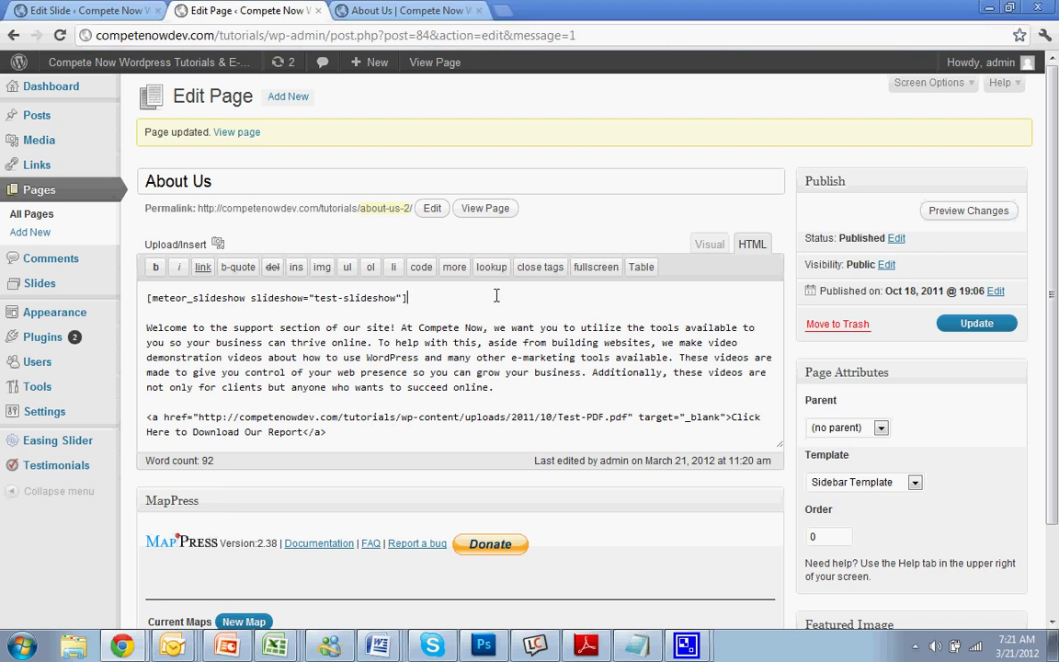
{"action": "left_click_drag", "start_coordinate": [497, 297], "coordinate": [92, 293]}
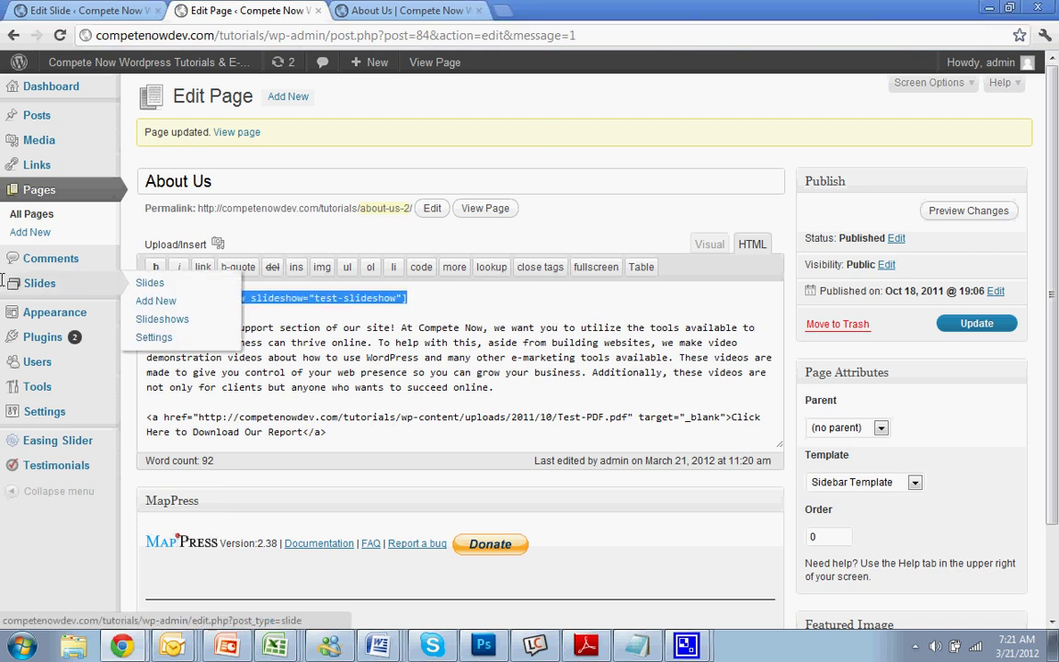
{"action": "type", "text": "[meteor_slideshow slideshow=\"mercury\" metadata=\"height: 150, width: 300\"]"}
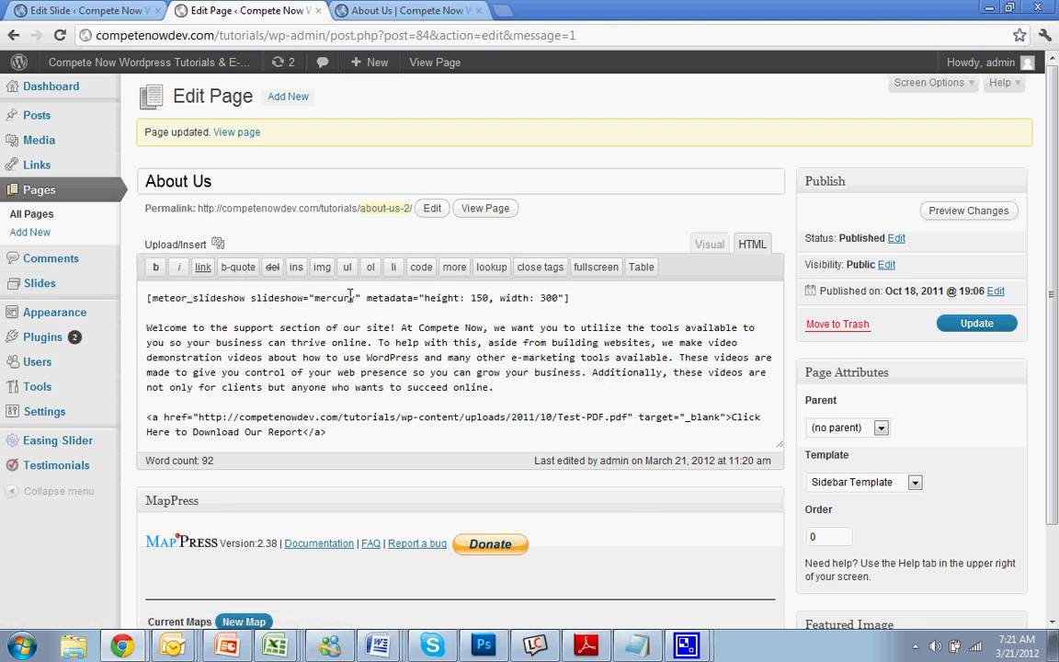
{"action": "key", "text": "BackSpace"}
{"action": "key", "text": "BackSpace"}
{"action": "key", "text": "BackSpace"}
{"action": "key", "text": "BackSpace"}
{"action": "key", "text": "BackSpace"}
{"action": "key", "text": "BackSpace"}
{"action": "key", "text": "BackSpace"}
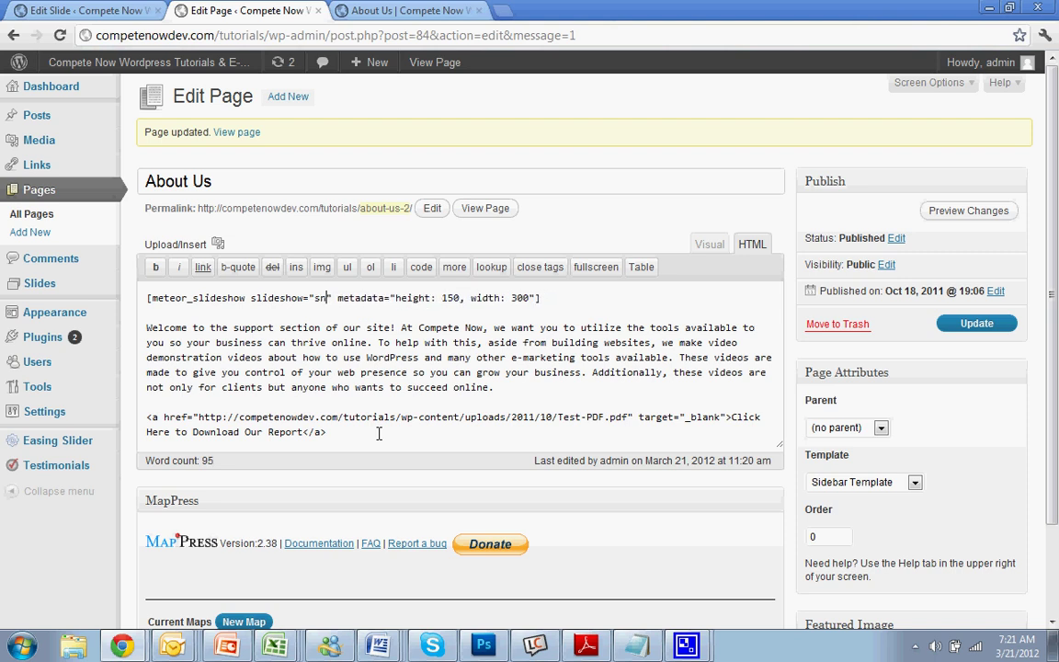
{"action": "type", "text": "test"}
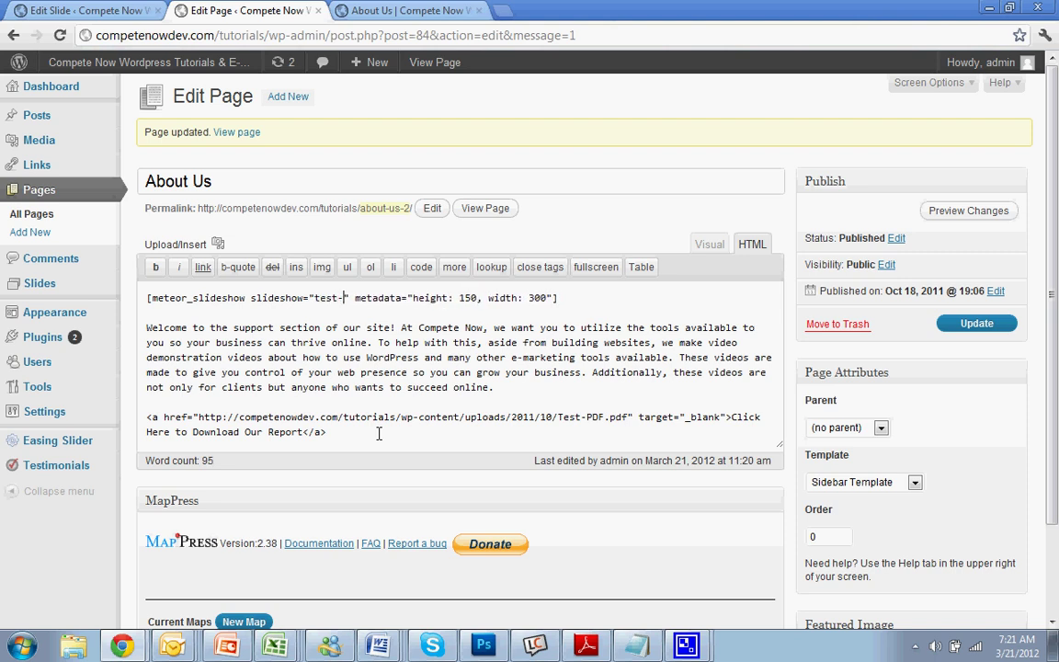
{"action": "type", "text": "-slideshow"}
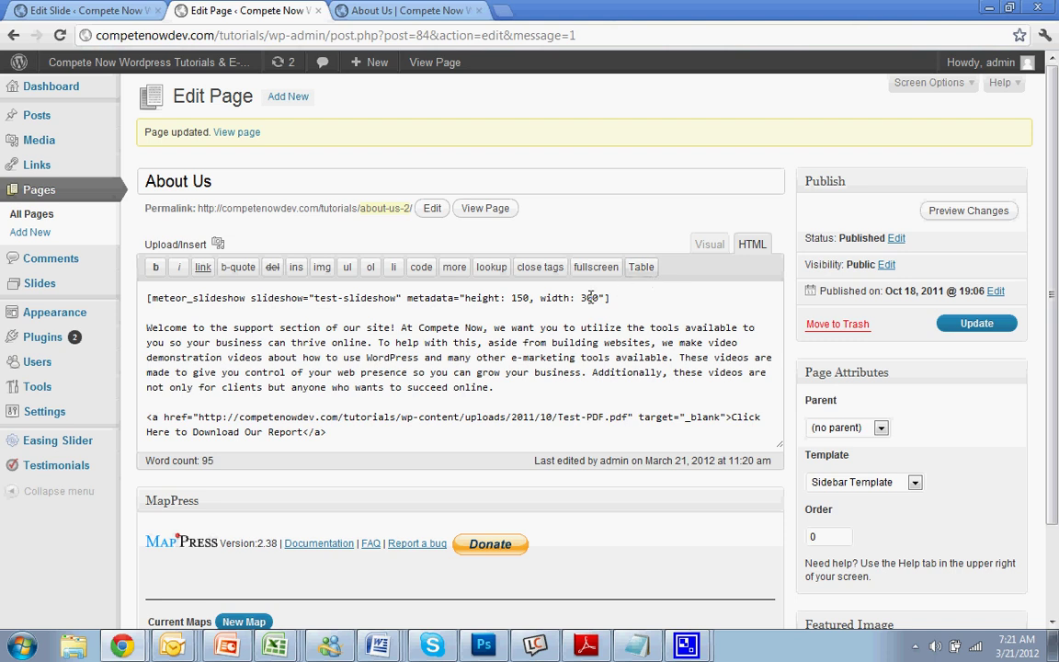
{"action": "double_click", "coordinate": [523, 298]}
{"action": "type", "text": "200"}
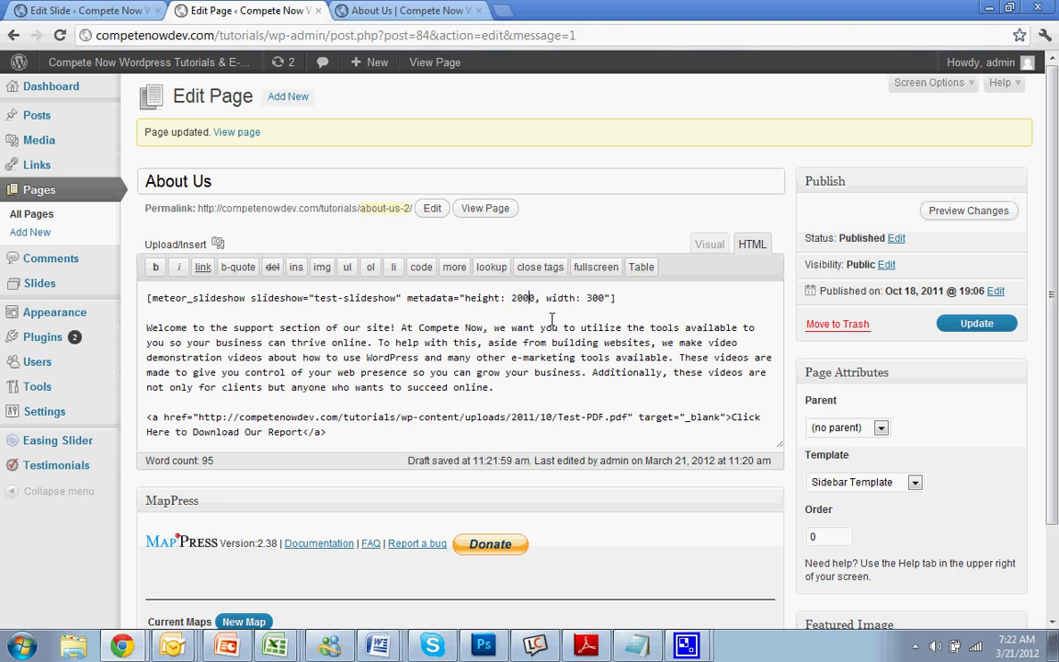
{"action": "key", "text": "BackSpace"}
{"action": "left_click", "coordinate": [662, 311]}
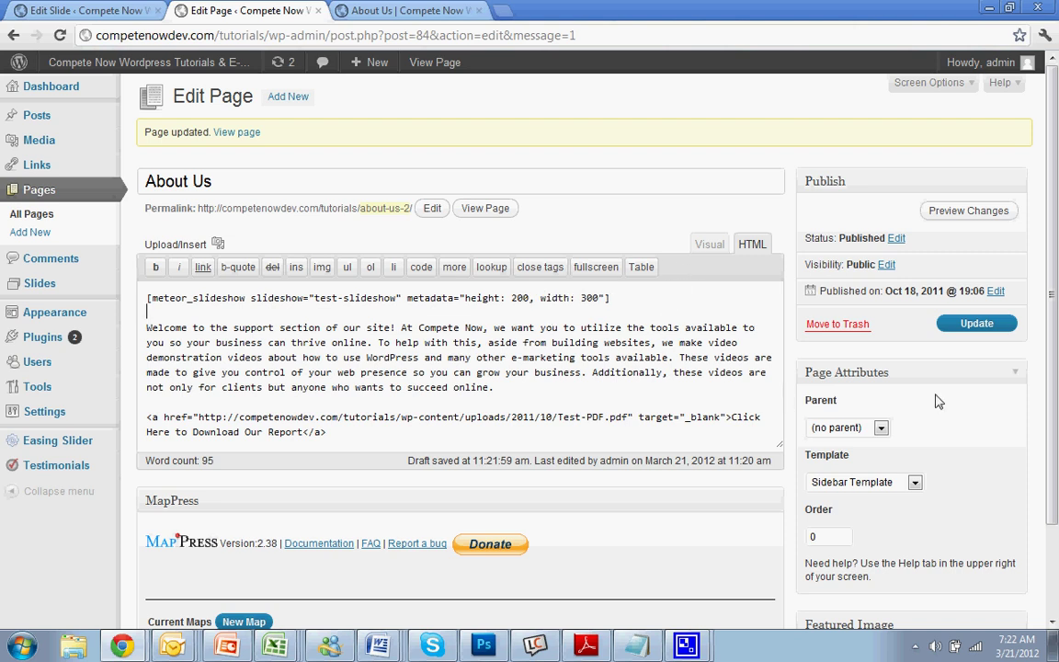
{"action": "left_click", "coordinate": [955, 323]}
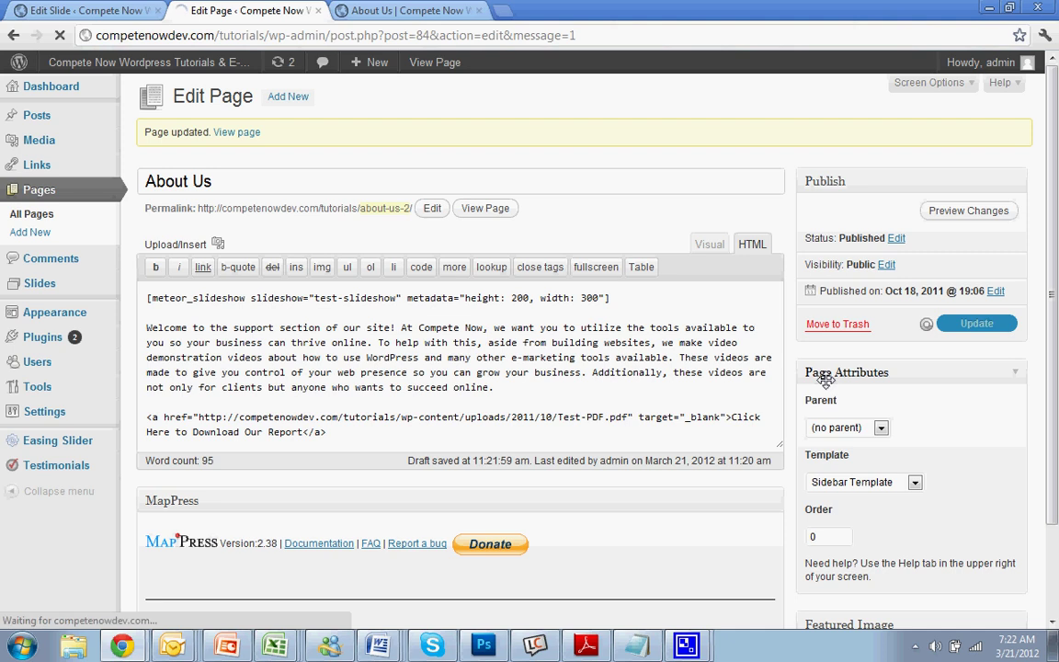
Refresh the live About Us page and confirm the cupcake slideshow now displays smaller above the welcome text.
{"action": "left_click", "coordinate": [439, 9]}
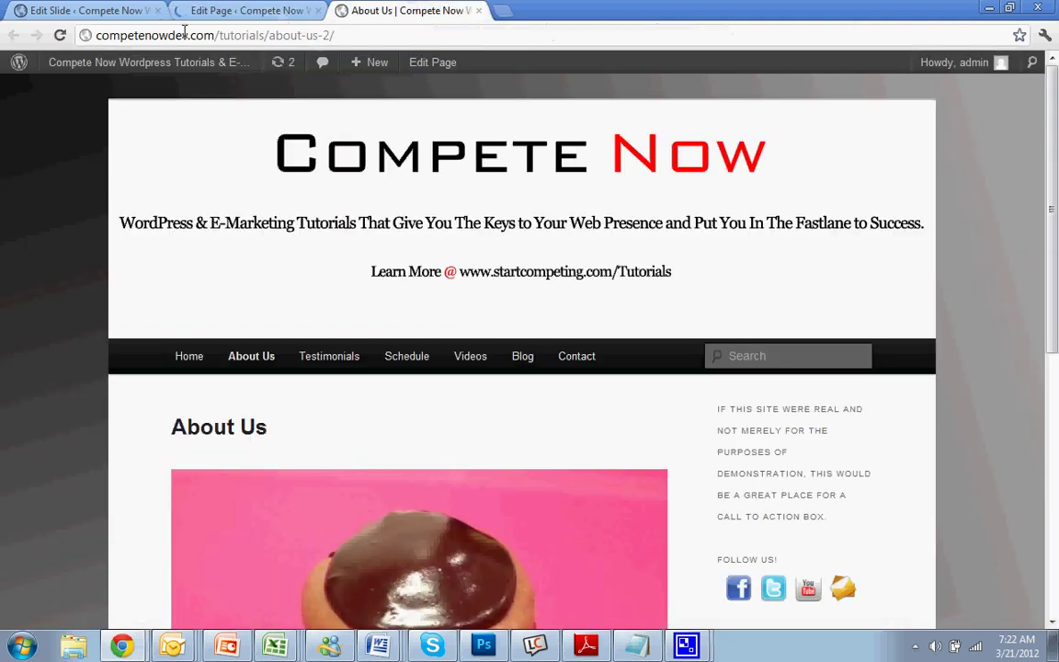
{"action": "left_click", "coordinate": [36, 35]}
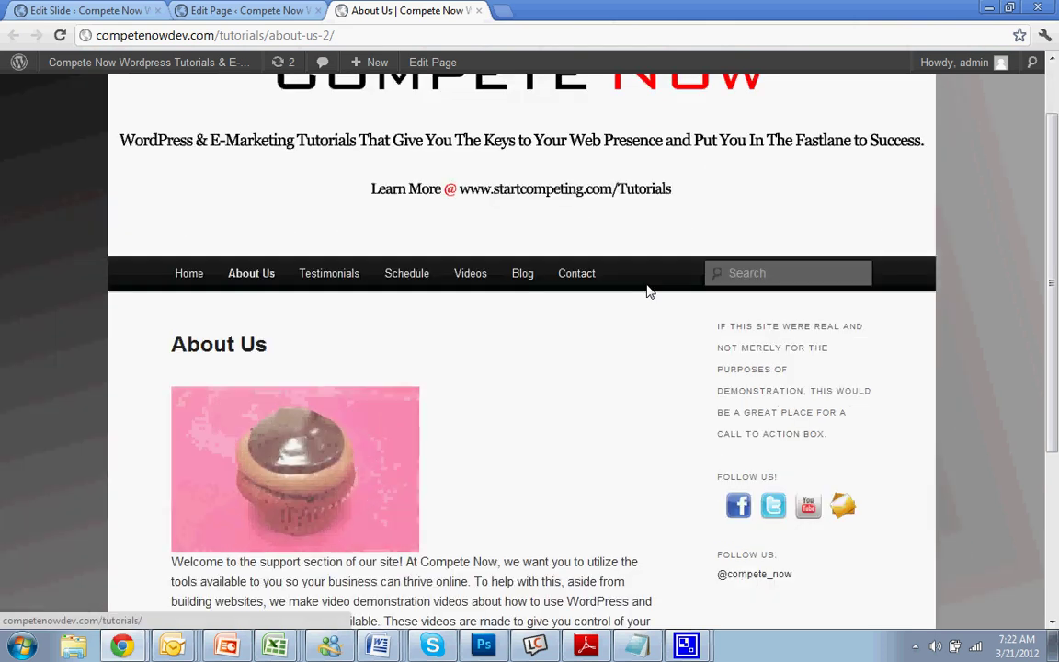
{"action": "scroll", "coordinate": [648, 291], "scroll_direction": "down", "scroll_amount": 1}
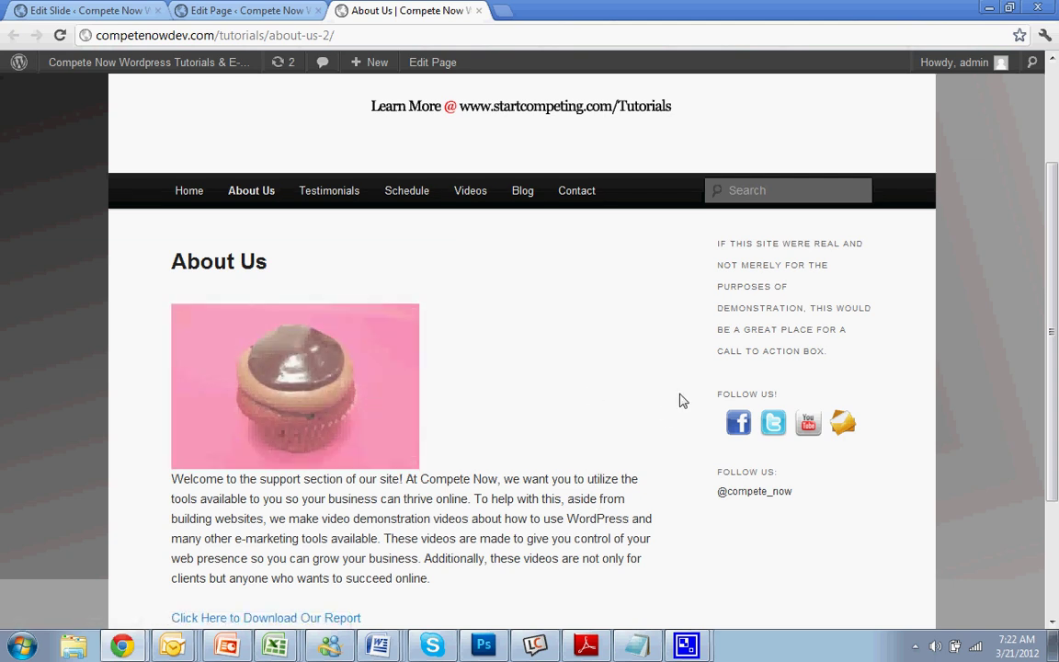
{"action": "scroll", "coordinate": [537, 244], "scroll_direction": "up", "scroll_amount": 2}
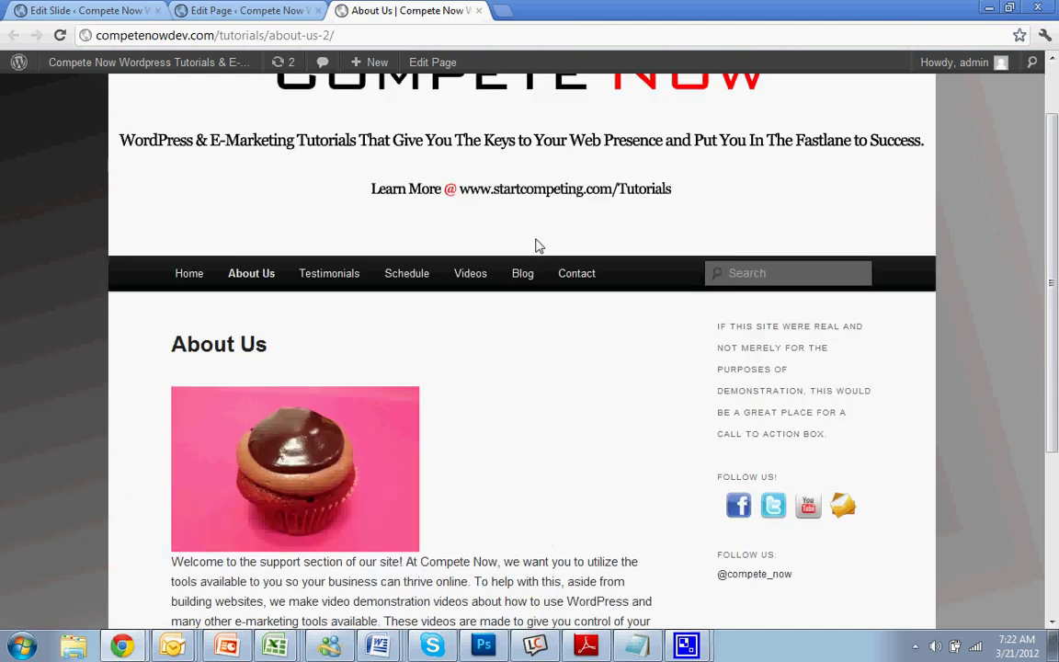